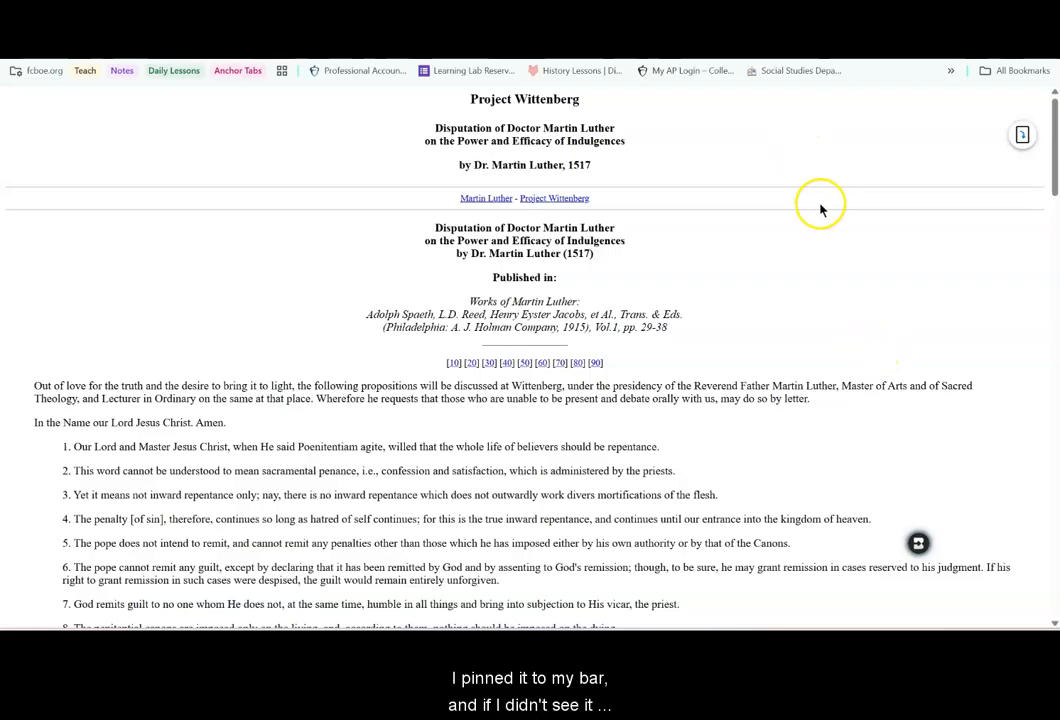
# Step: Skim the web page of Luther's 95 Theses through to its end and return to its beginning
pyautogui.moveTo(918, 544)
pyautogui.mouseDown()
pyautogui.moveTo(871, 478)
pyautogui.moveTo(755, 514)
pyautogui.moveTo(901, 532)
pyautogui.mouseUp()
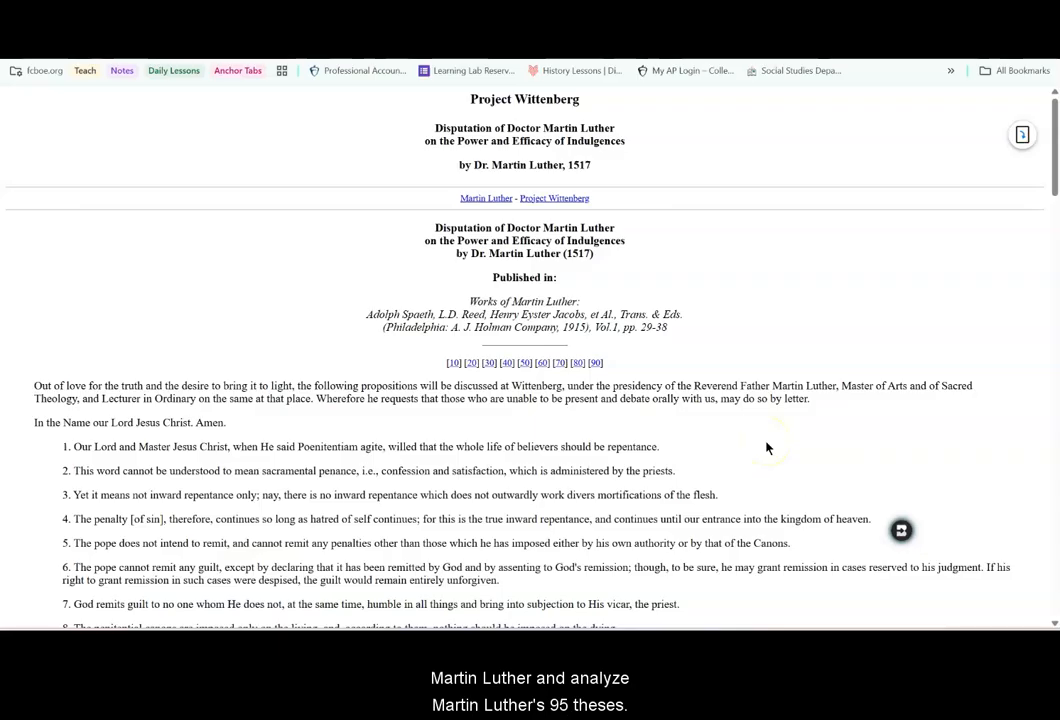
pyautogui.scroll(-5, 767, 448)
pyautogui.scroll(-15, 767, 448)
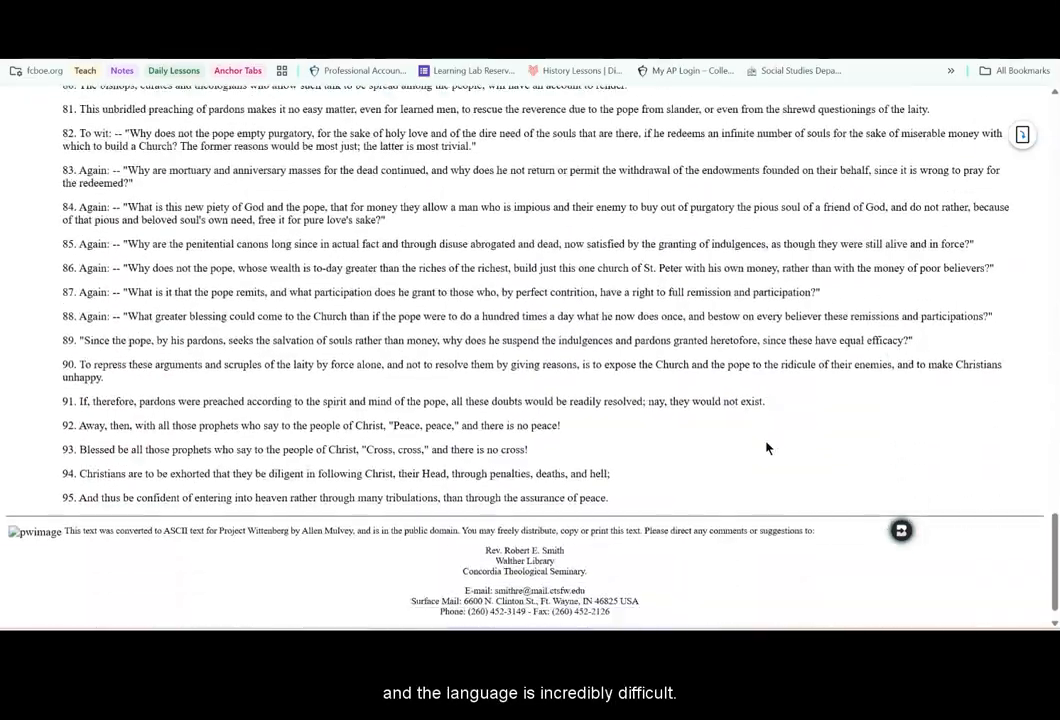
pyautogui.scroll(-1, 767, 448)
pyautogui.scroll(10, 767, 448)
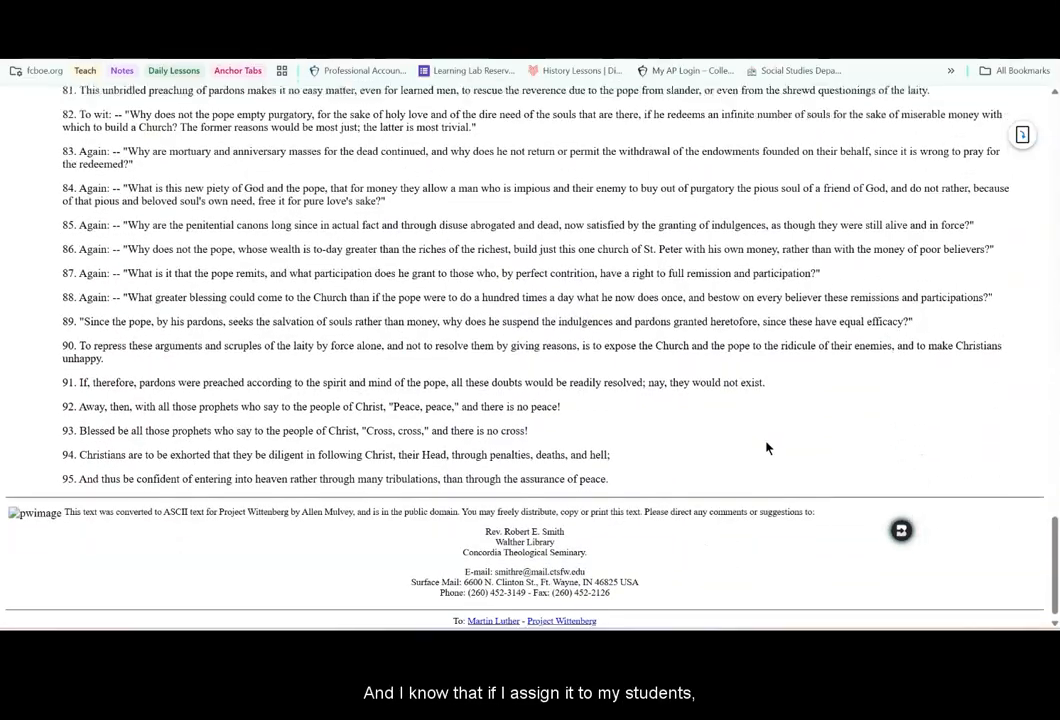
pyautogui.scroll(4, 767, 448)
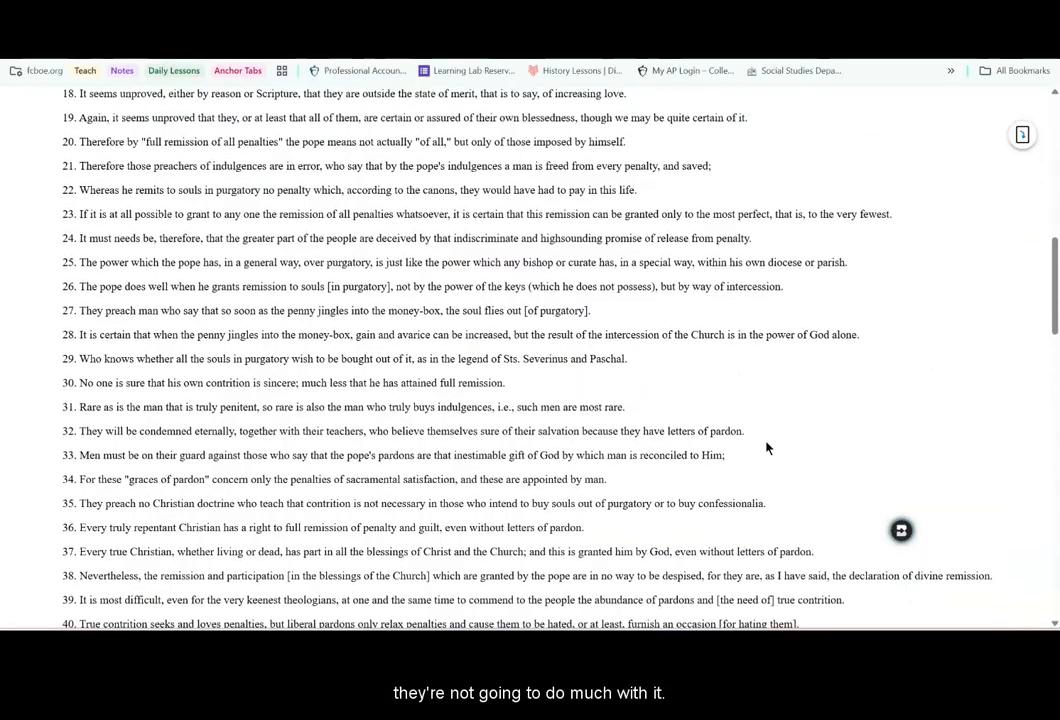
pyautogui.scroll(6, 767, 448)
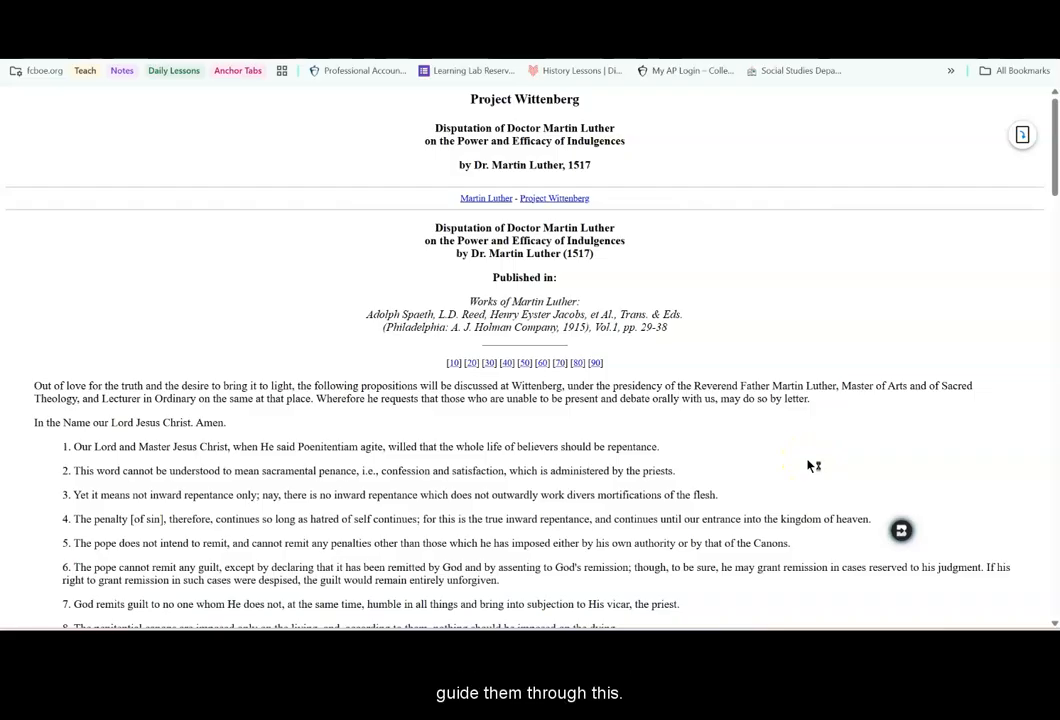
# Step: Start a new Brisk interactive activity created from this web page, leaving the class unselected
pyautogui.click(901, 533)
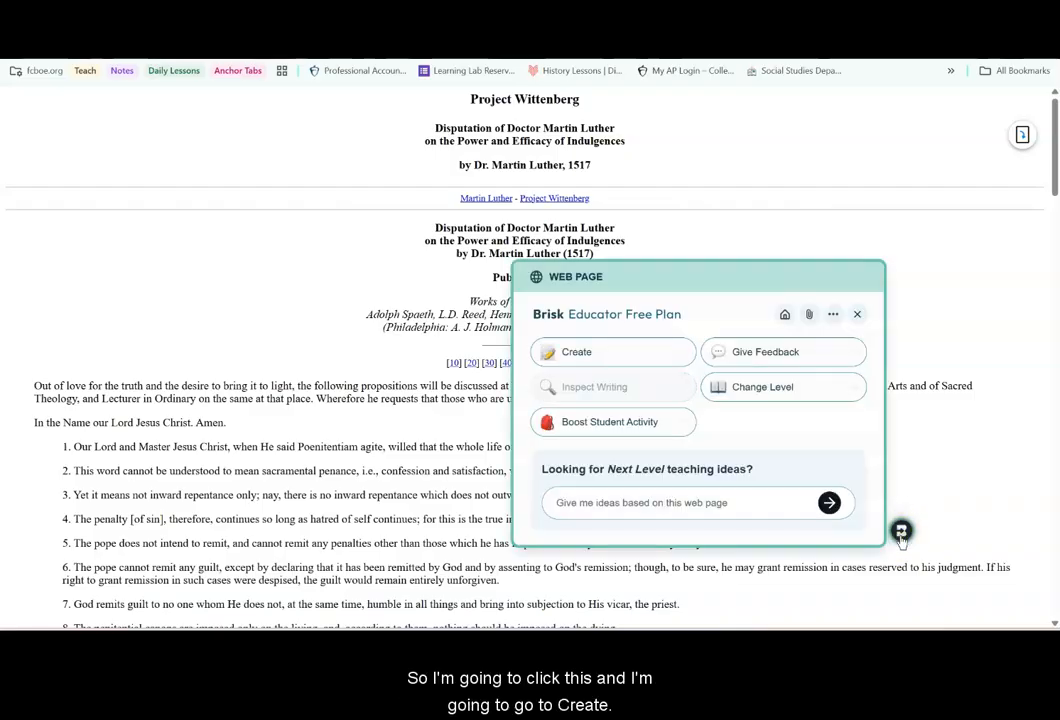
pyautogui.click(632, 360)
pyautogui.scroll(-5, 630, 363)
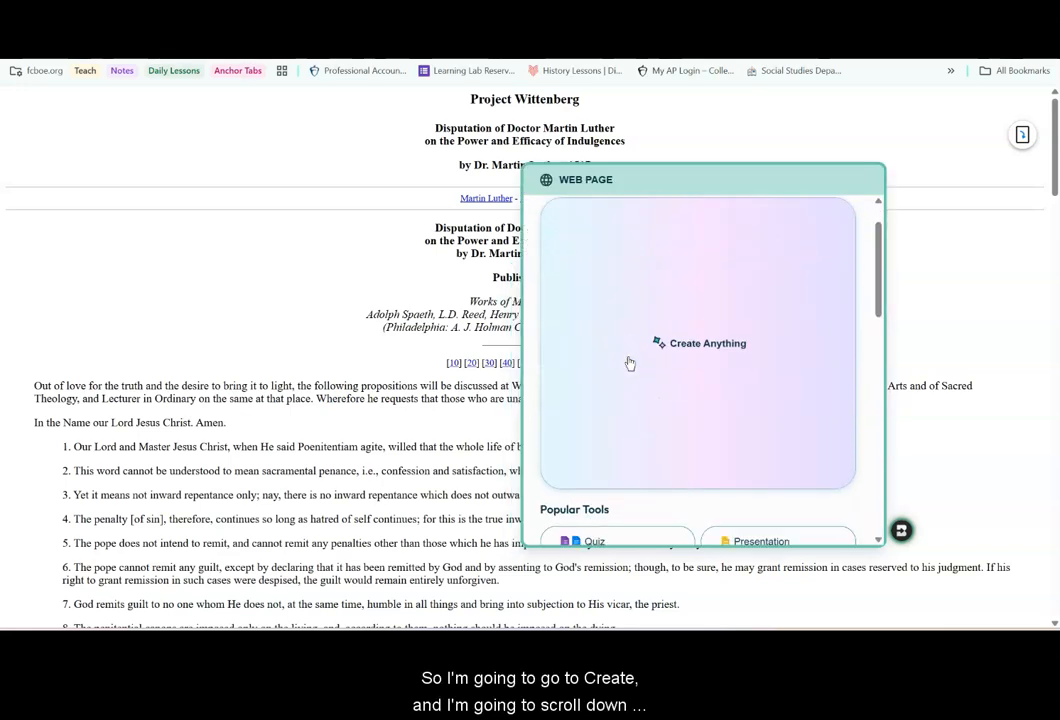
pyautogui.click(636, 394)
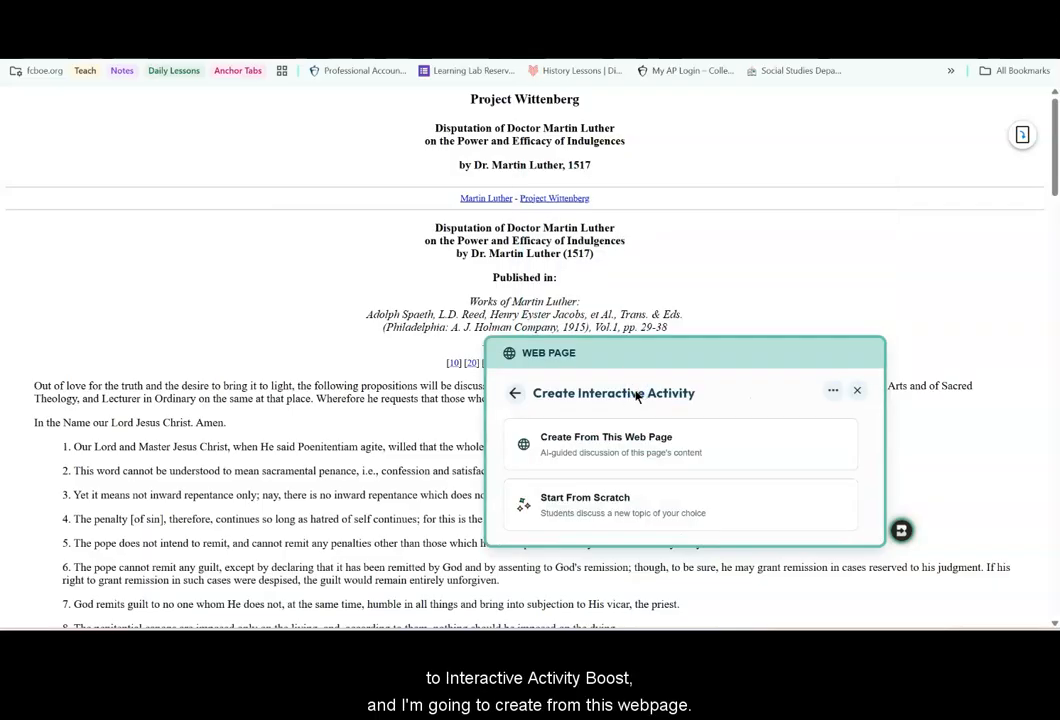
pyautogui.click(636, 441)
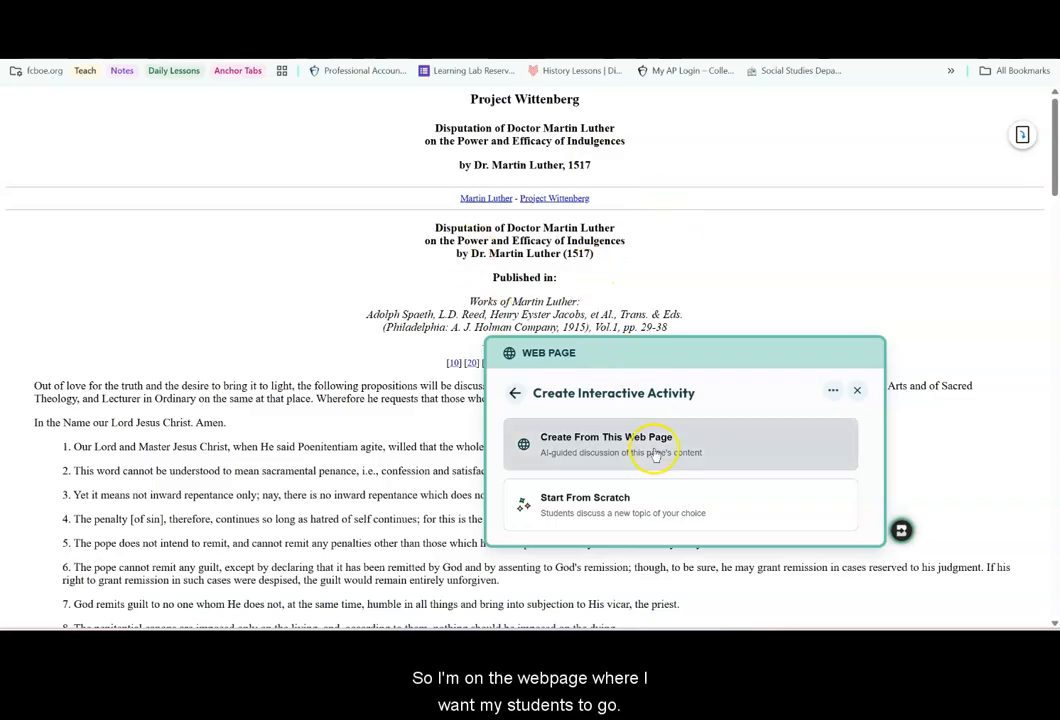
pyautogui.click(655, 454)
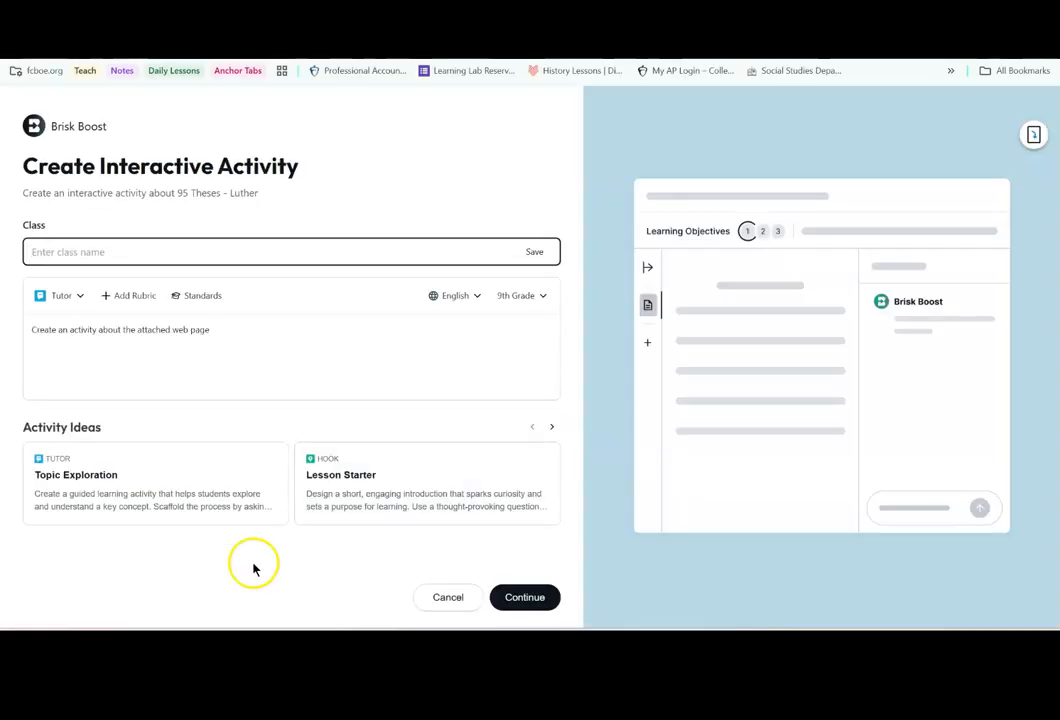
pyautogui.click(73, 592)
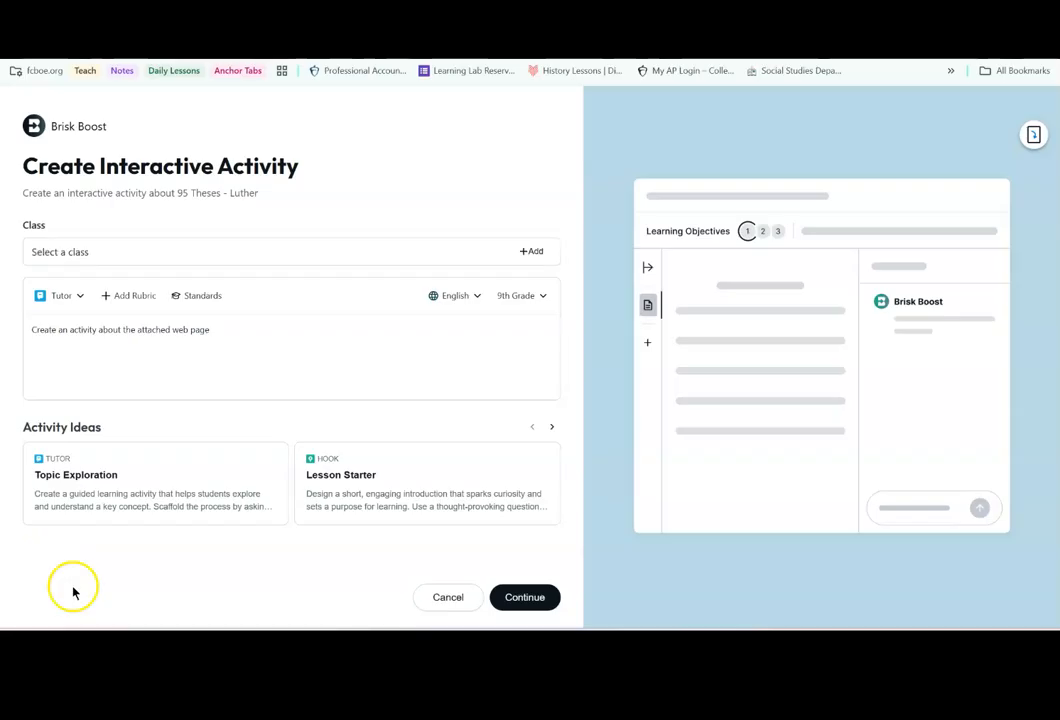
# Step: Review the activity types, keep Tutor, and replace the activity prompt with the Topic Exploration idea
pyautogui.click(79, 297)
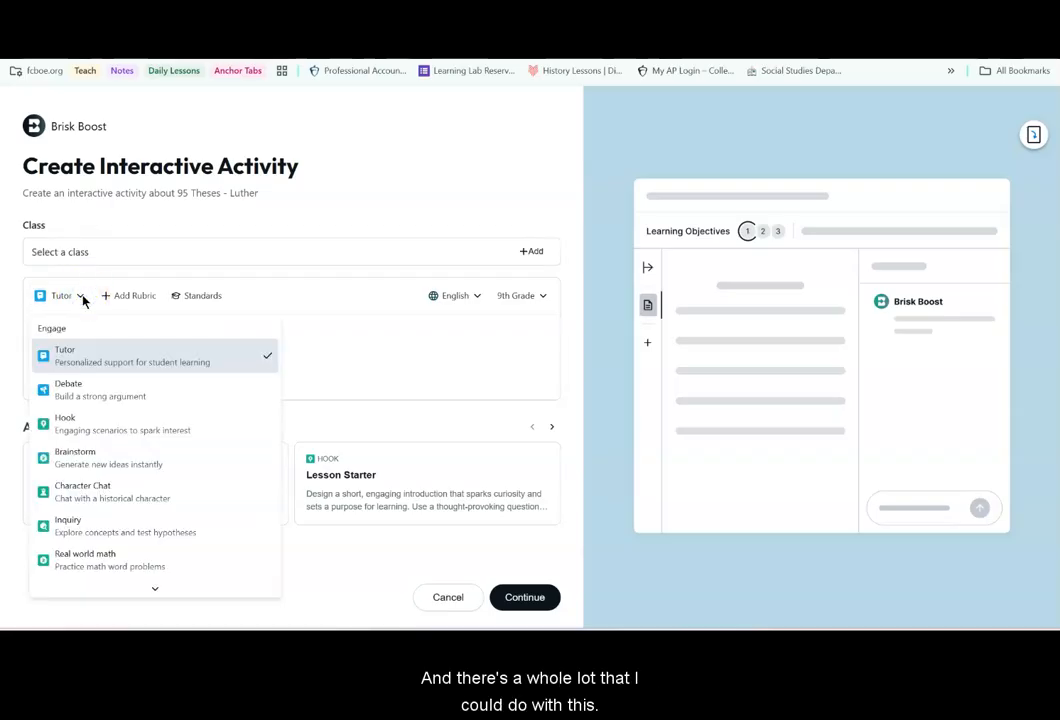
pyautogui.scroll(-1, 111, 489)
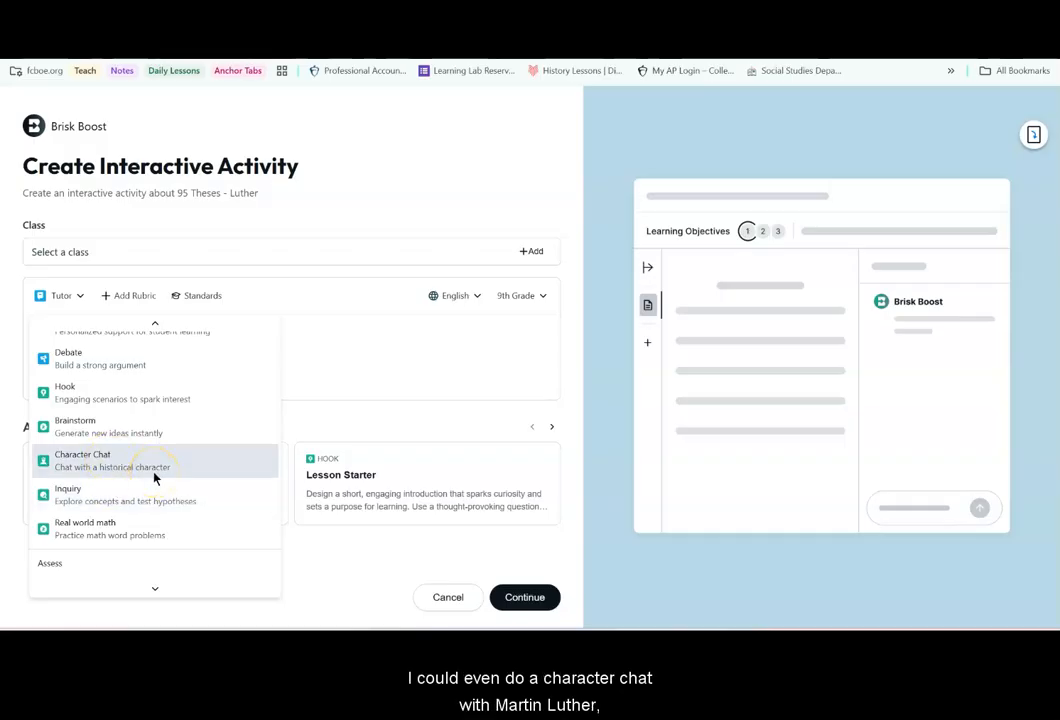
pyautogui.scroll(-3, 154, 478)
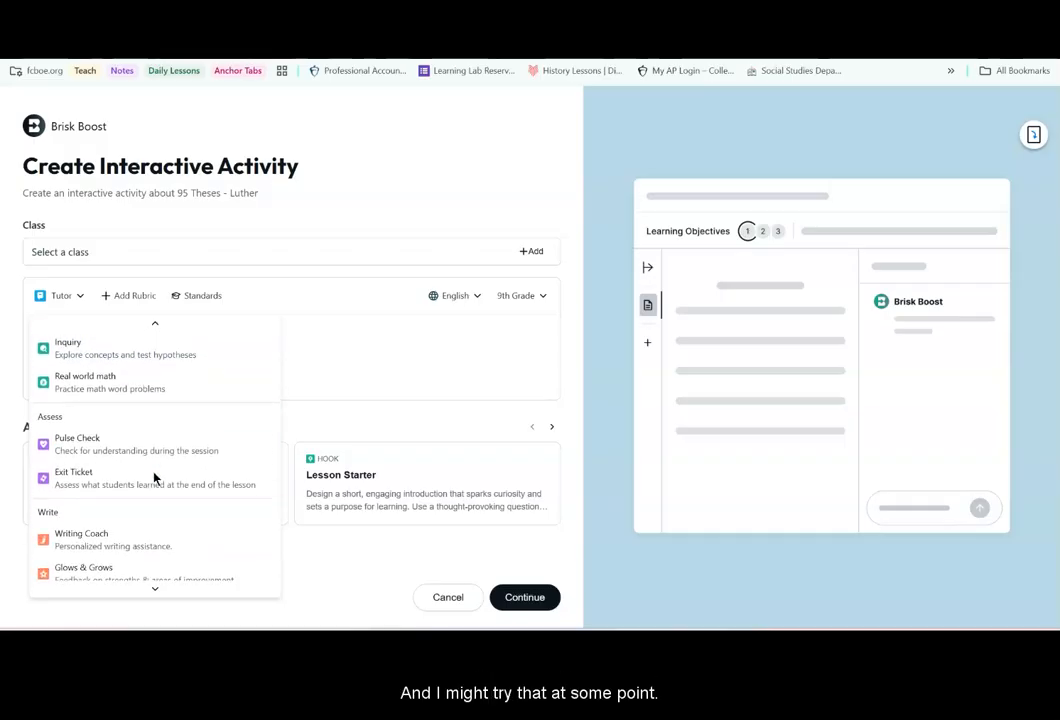
pyautogui.scroll(-2, 154, 478)
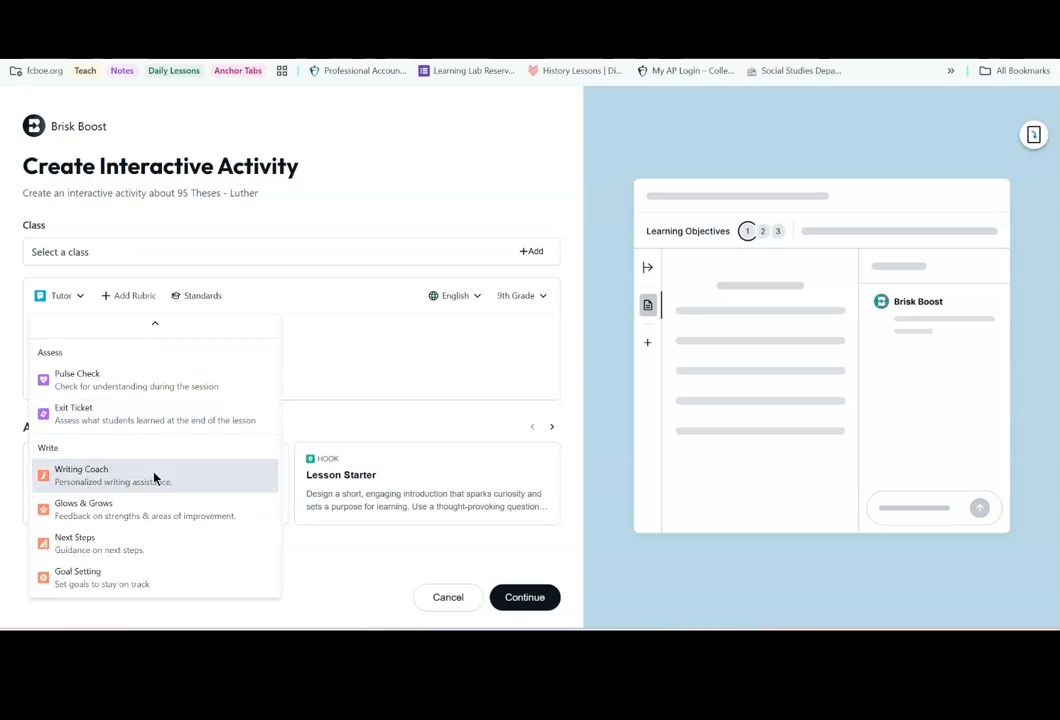
pyautogui.scroll(5, 154, 478)
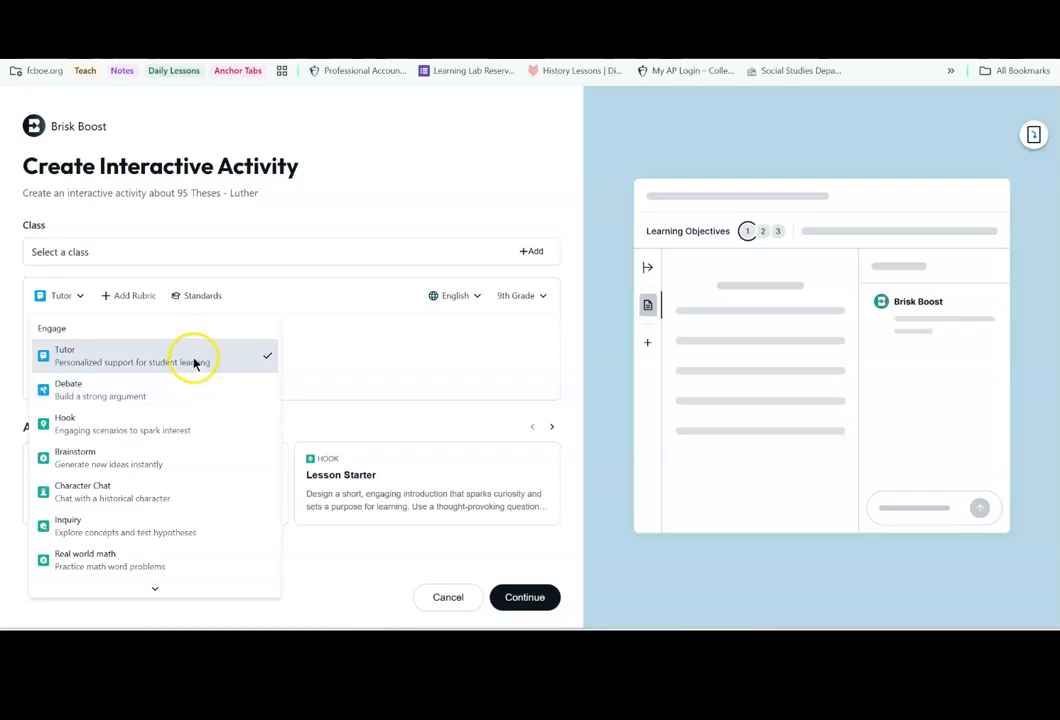
pyautogui.click(190, 357)
pyautogui.click(151, 486)
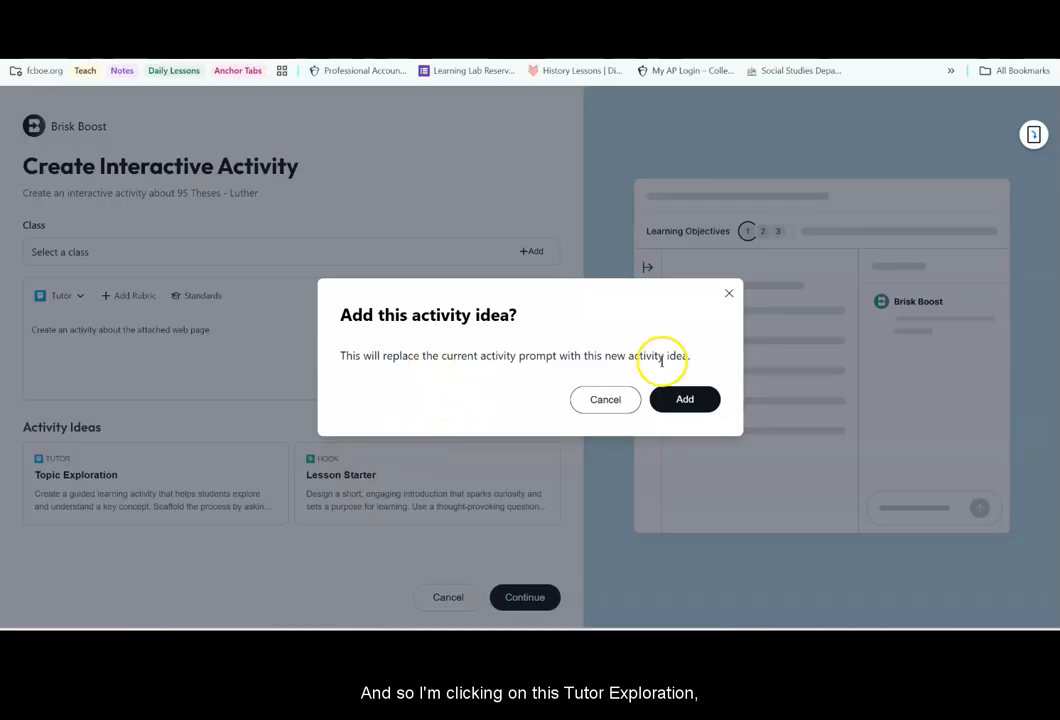
pyautogui.click(690, 399)
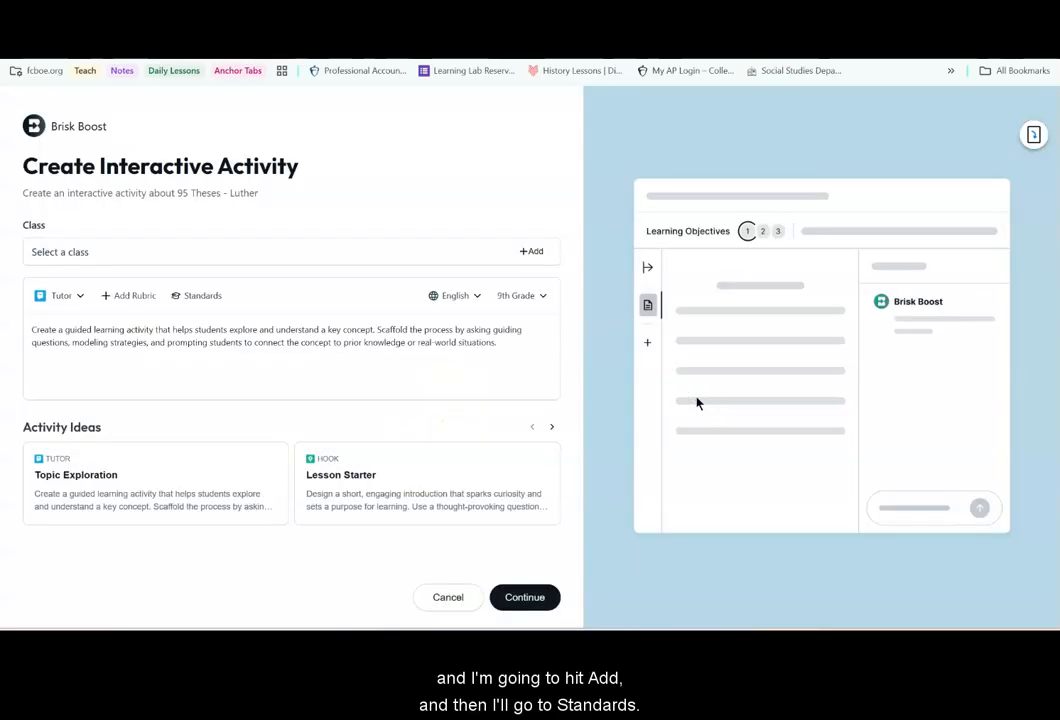
# Step: Filter the activity's standards to Georgia and Social Studies, keeping the high school grade level
pyautogui.click(190, 297)
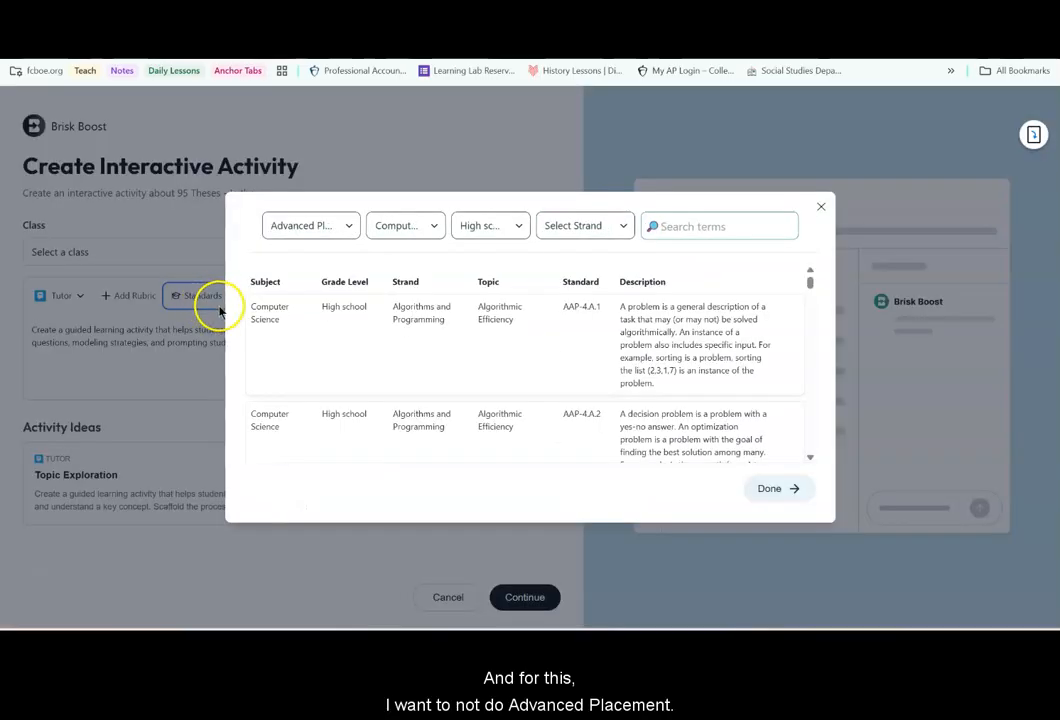
pyautogui.click(347, 231)
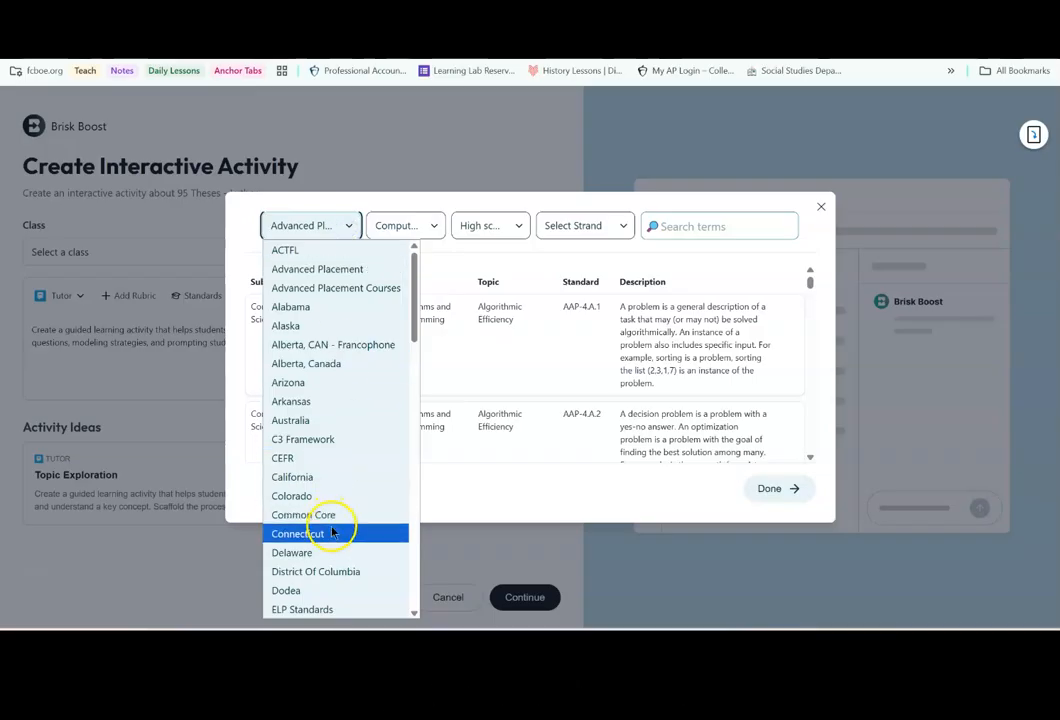
pyautogui.scroll(-3, 332, 546)
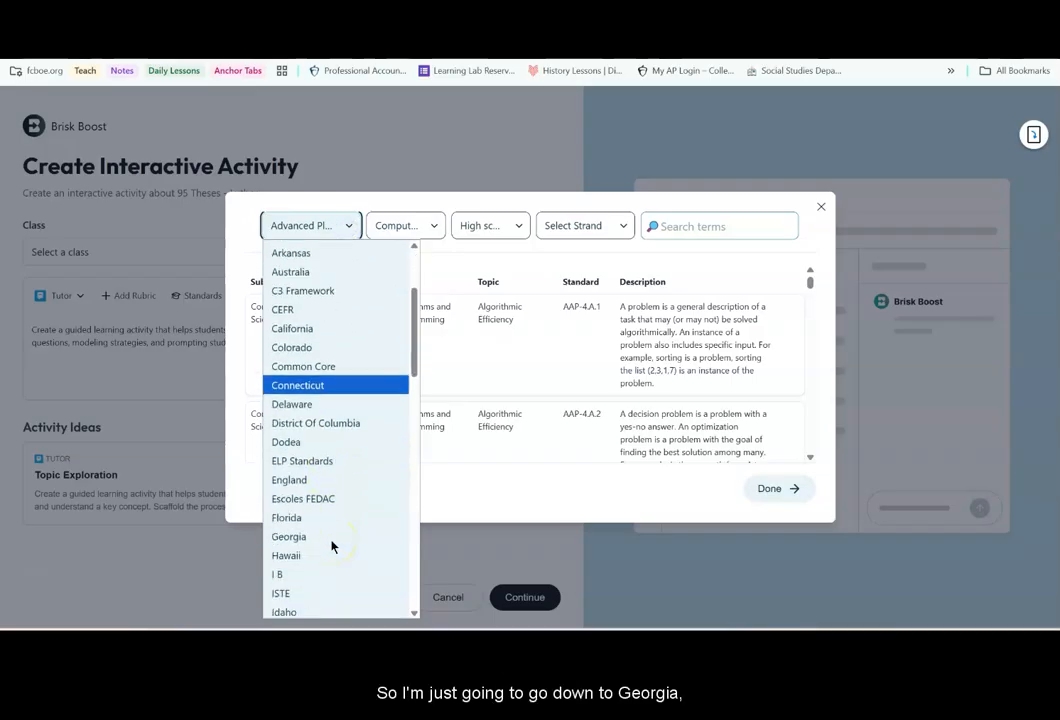
pyautogui.click(324, 535)
pyautogui.click(414, 227)
pyautogui.click(435, 225)
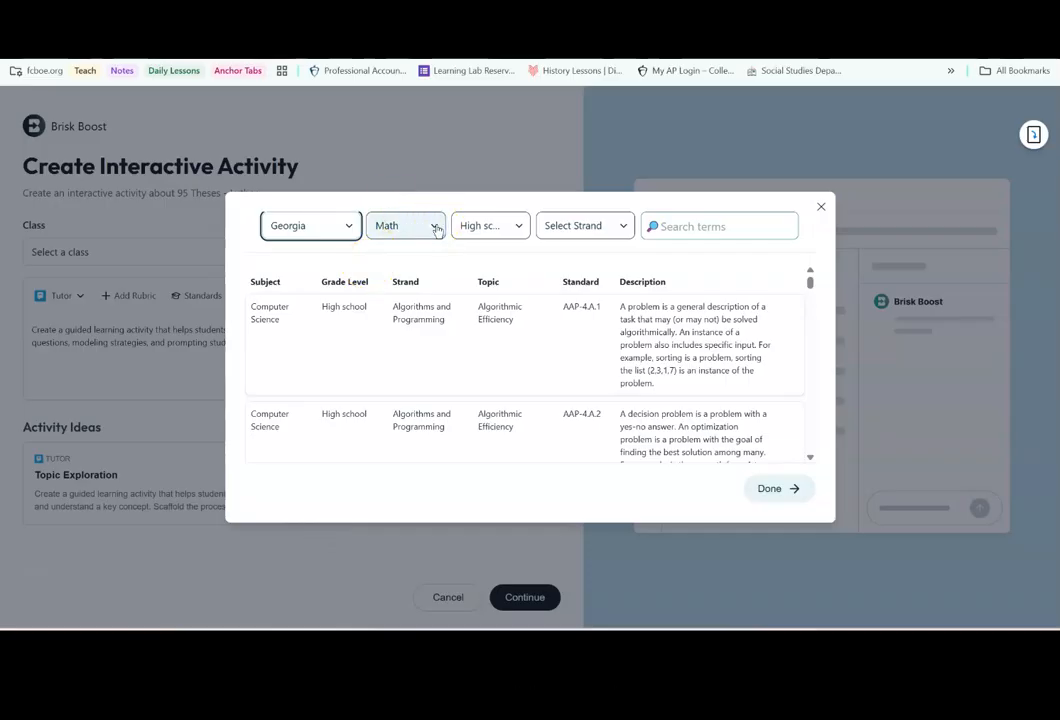
pyautogui.click(436, 228)
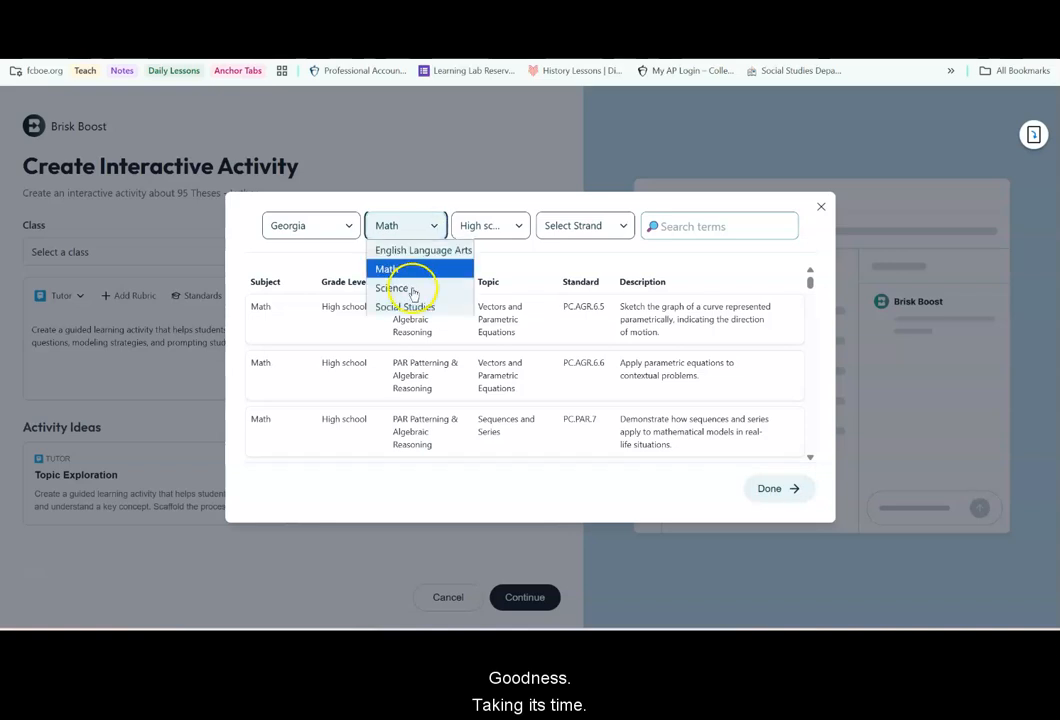
pyautogui.click(419, 310)
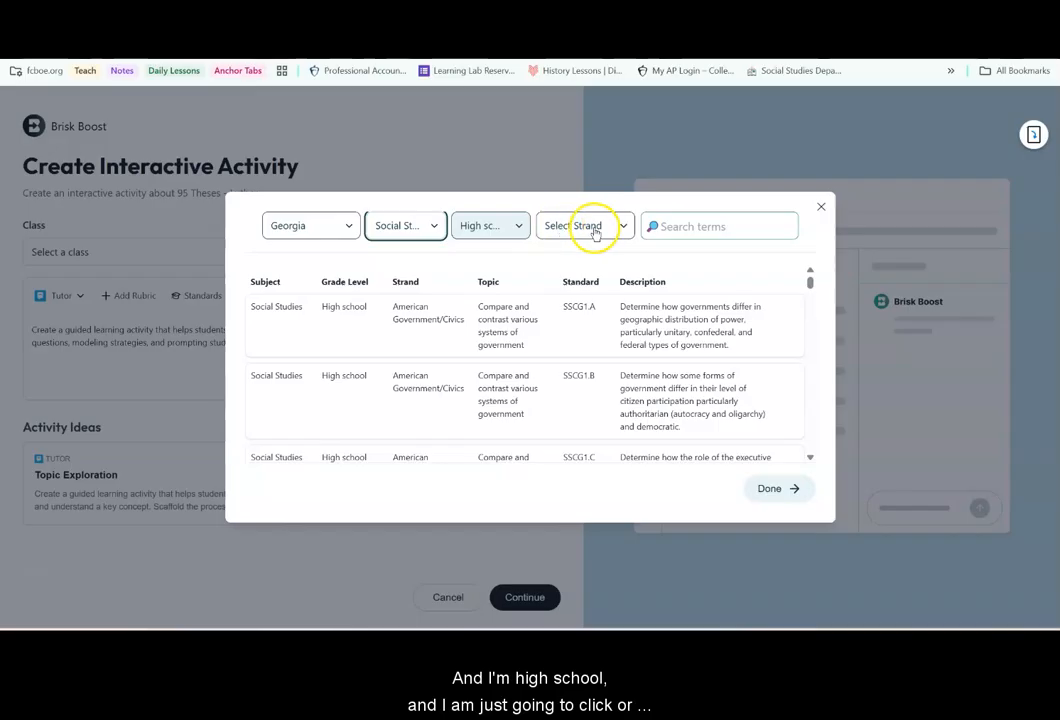
# Step: Search the standards for "reformation", add SSWH9 and SSWH9e to the activity, and continue to its customization
pyautogui.click(689, 226)
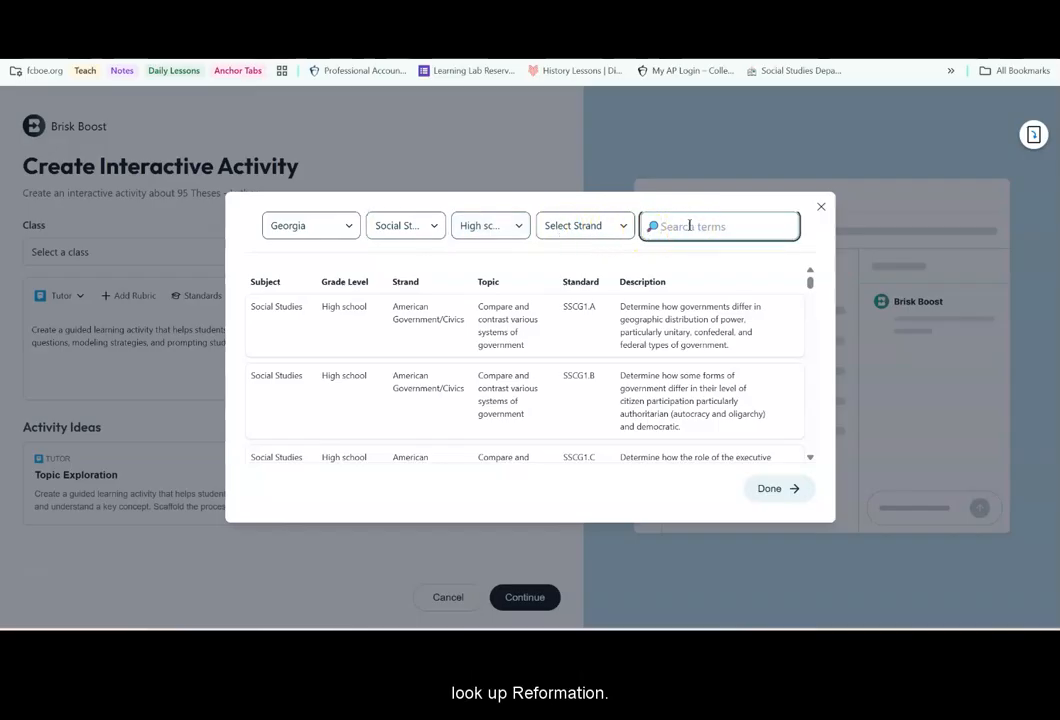
pyautogui.write('reformation')
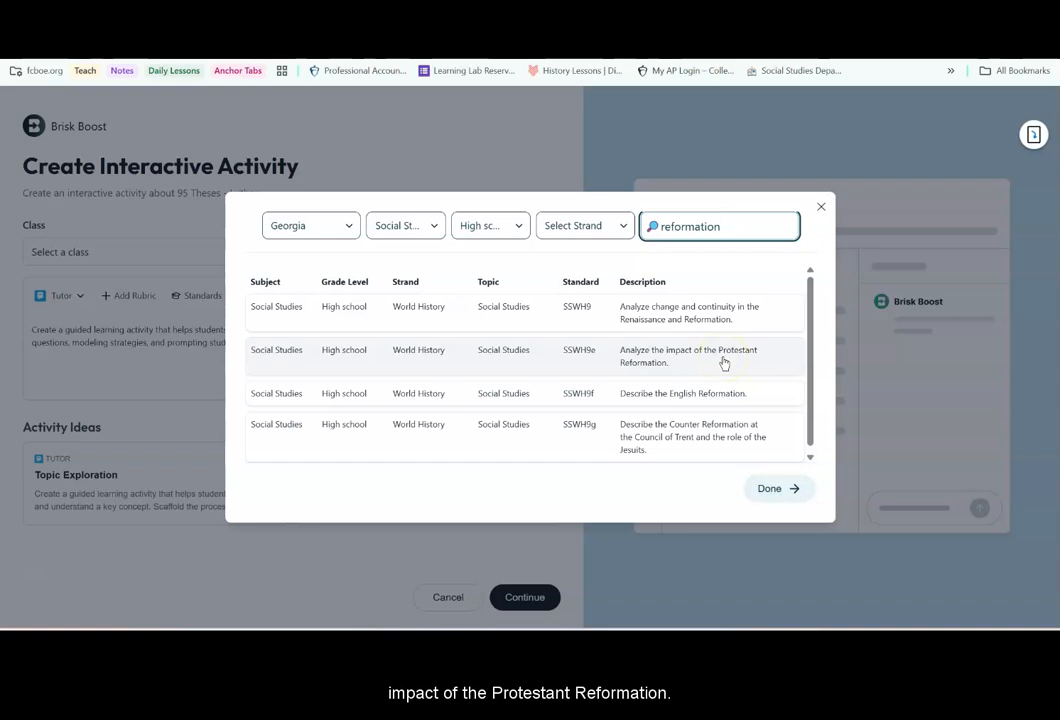
pyautogui.click(713, 309)
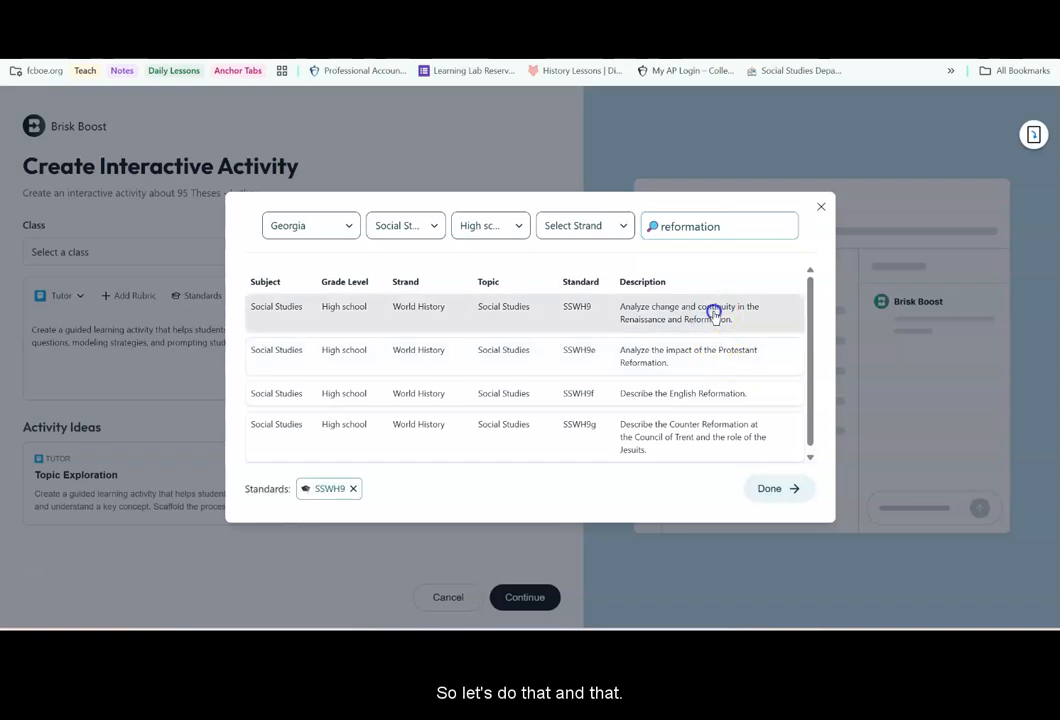
pyautogui.click(712, 360)
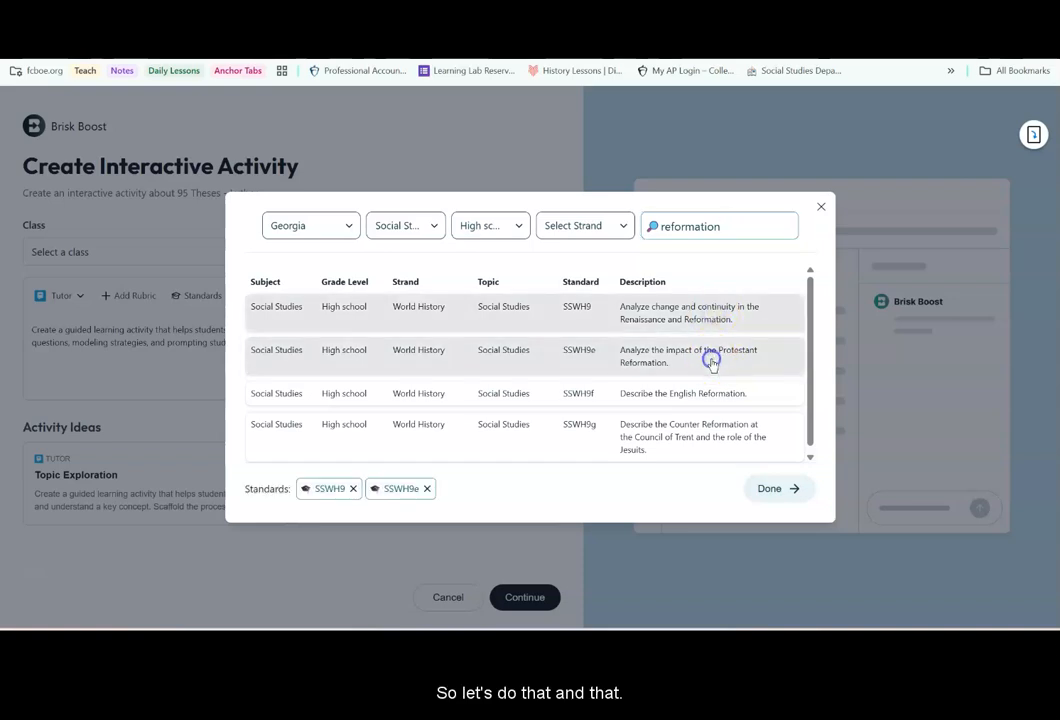
pyautogui.click(779, 490)
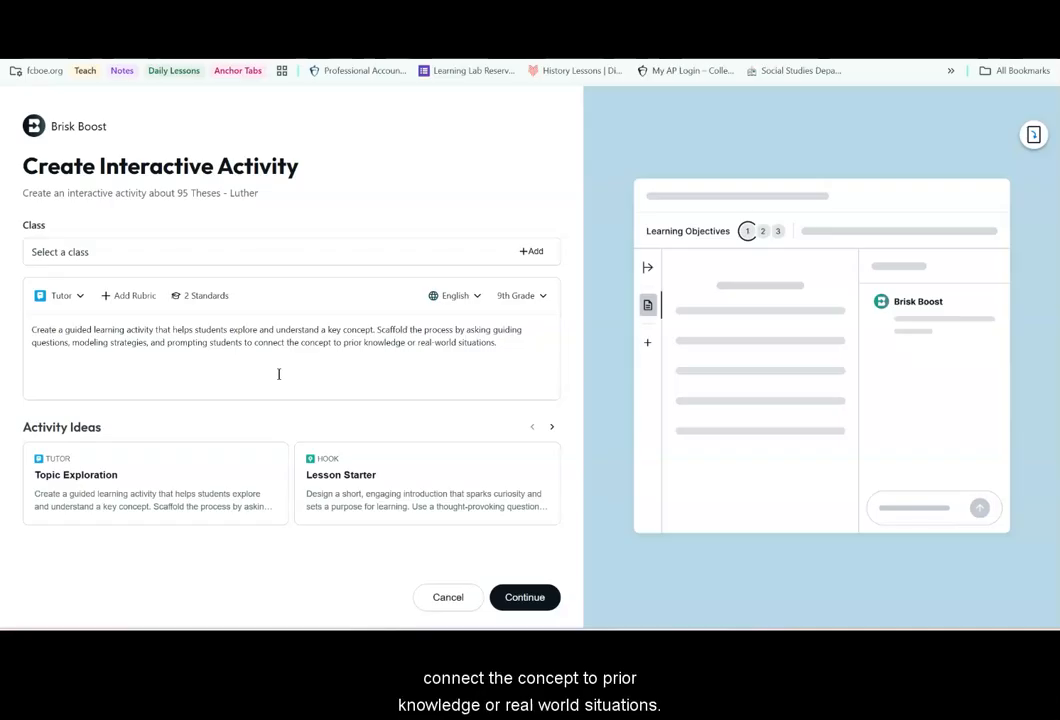
pyautogui.click(536, 605)
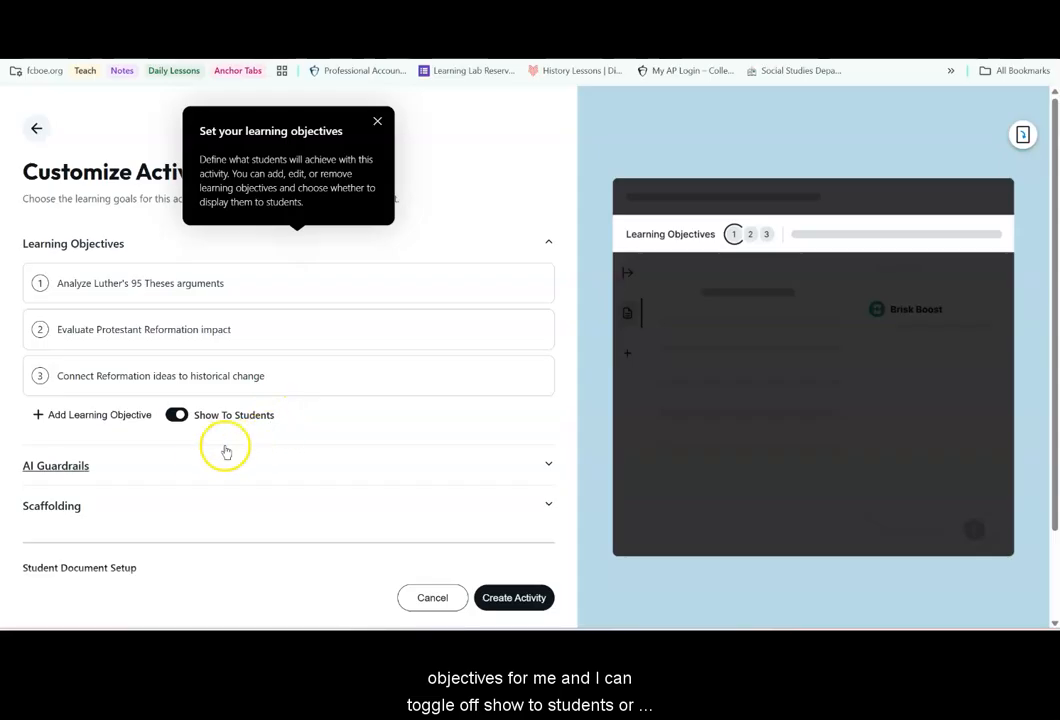
# Step: Check the Show To Students option, leaving it on for the learning objectives, and examine the AI Guardrails
pyautogui.click(180, 420)
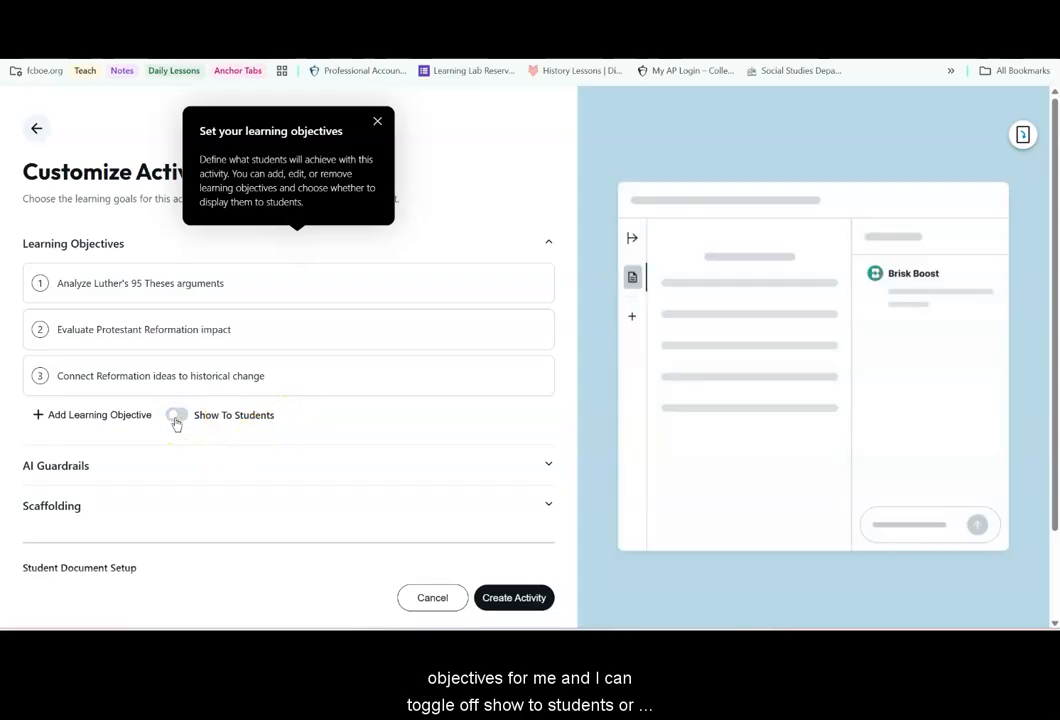
pyautogui.click(176, 418)
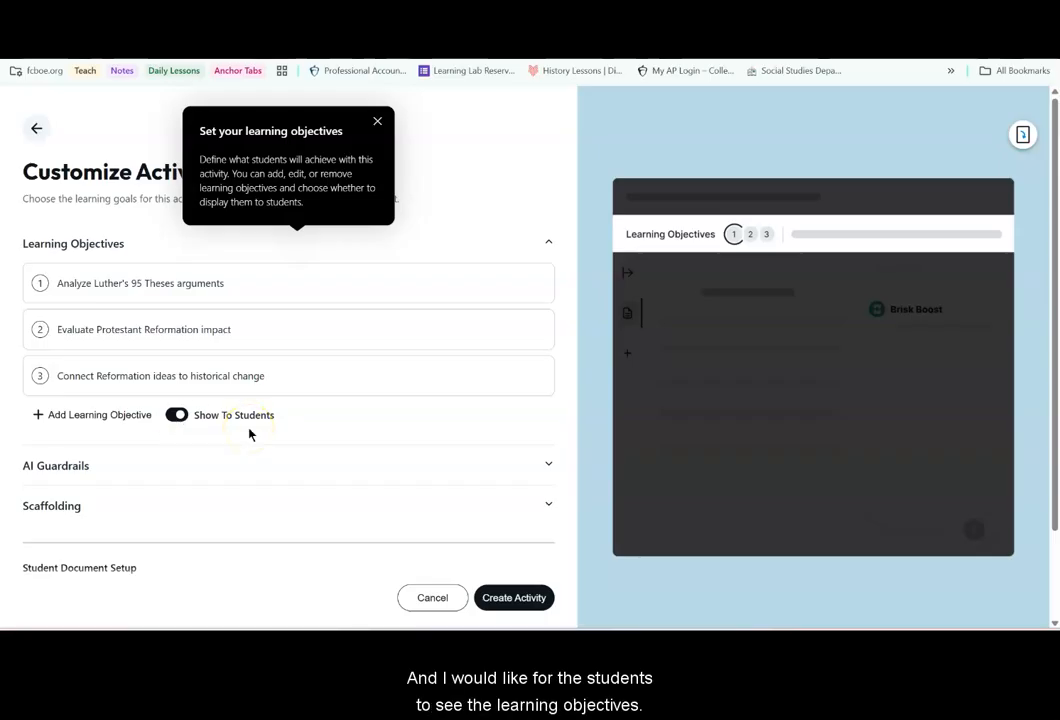
pyautogui.scroll(-1, 248, 433)
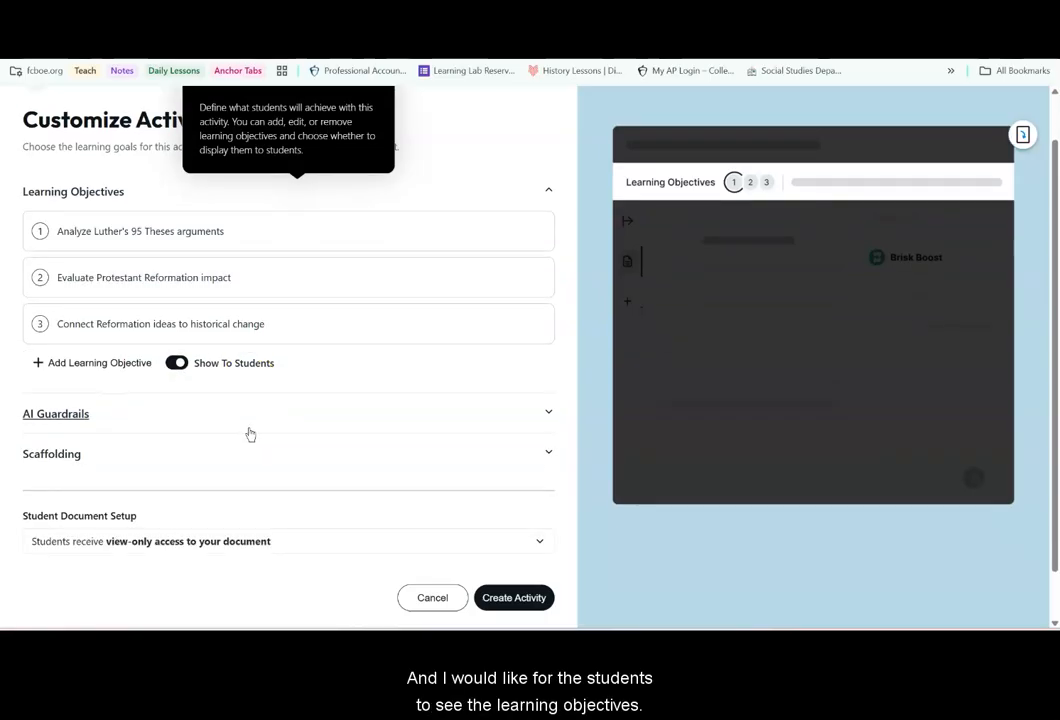
pyautogui.click(549, 414)
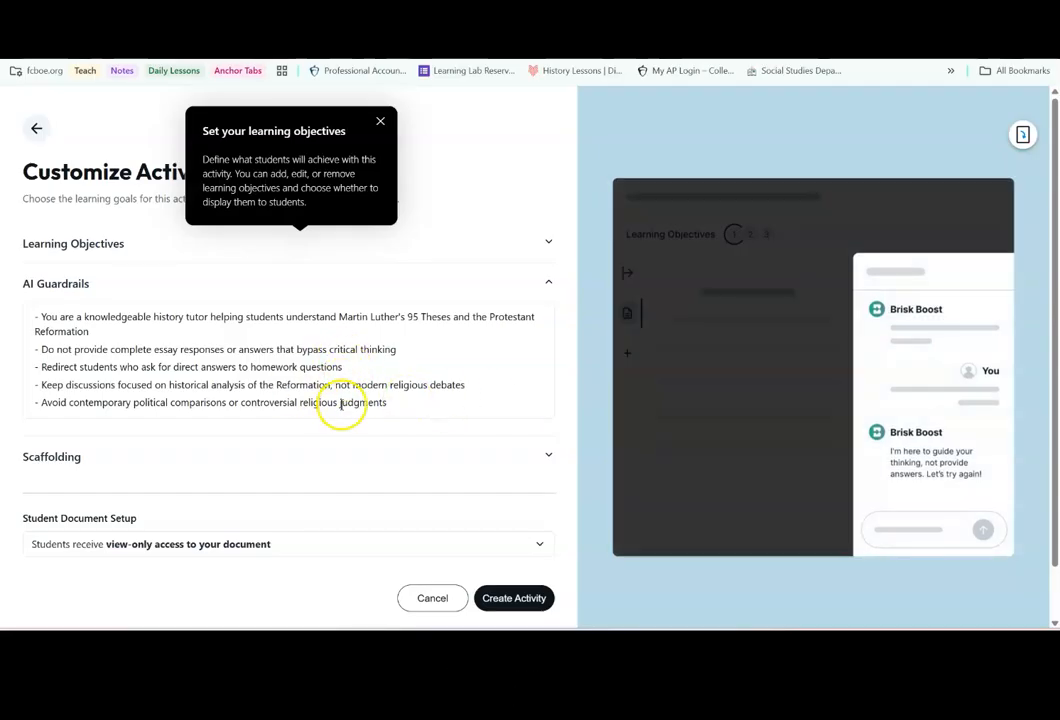
pyautogui.scroll(-1, 348, 412)
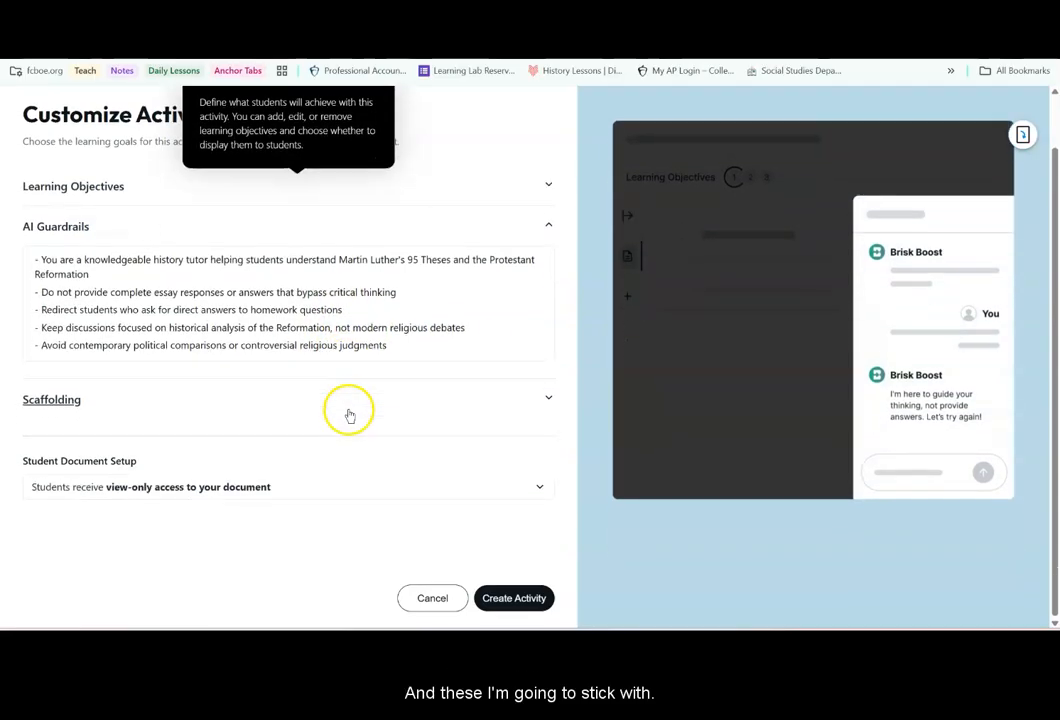
# Step: Check the Scaffolding guidelines, create the activity with the prefilled settings, and dismiss the introductory tour
pyautogui.click(549, 396)
pyautogui.scroll(-1, 412, 376)
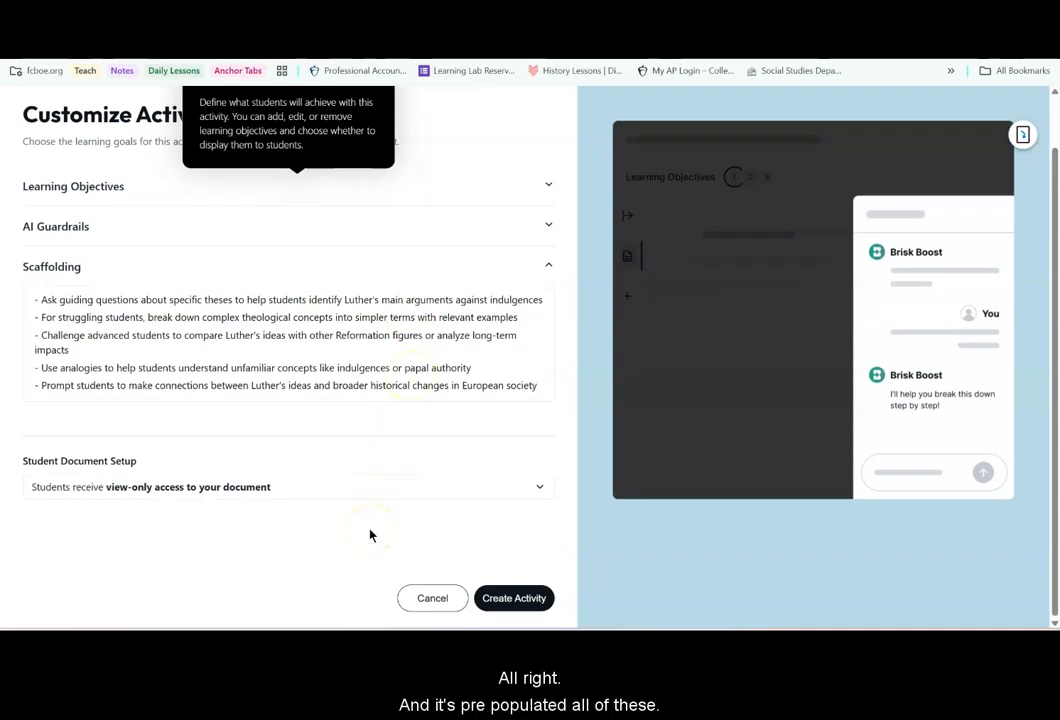
pyautogui.click(516, 598)
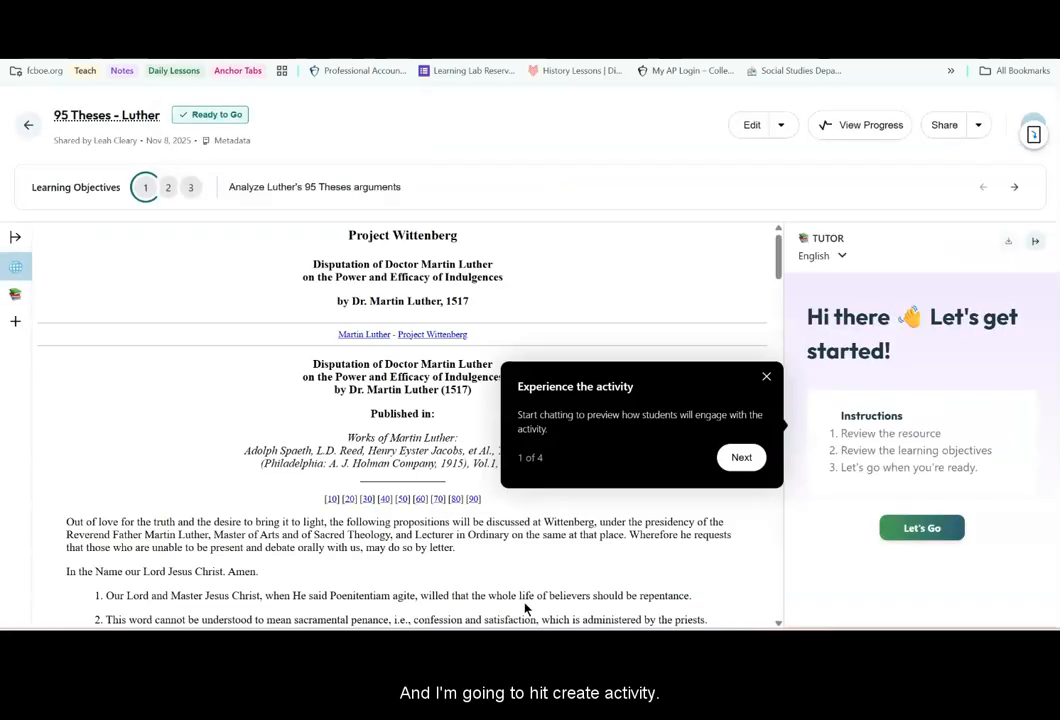
pyautogui.click(75, 593)
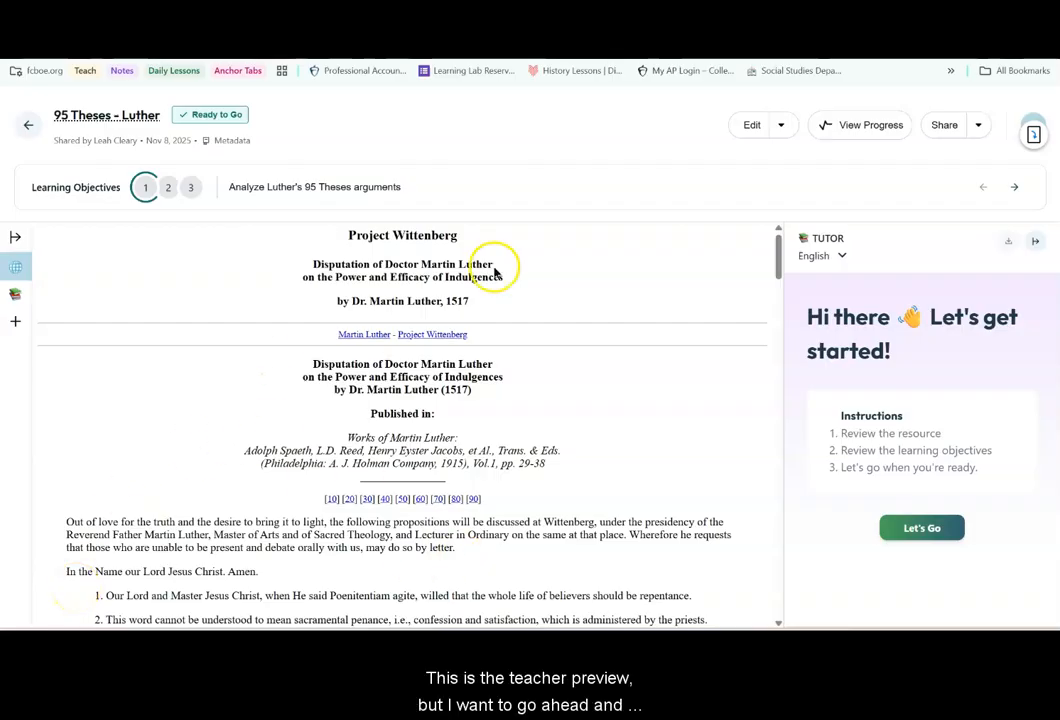
# Step: Copy the activity's student link and open it in a new browser tab to see the student version
pyautogui.click(944, 125)
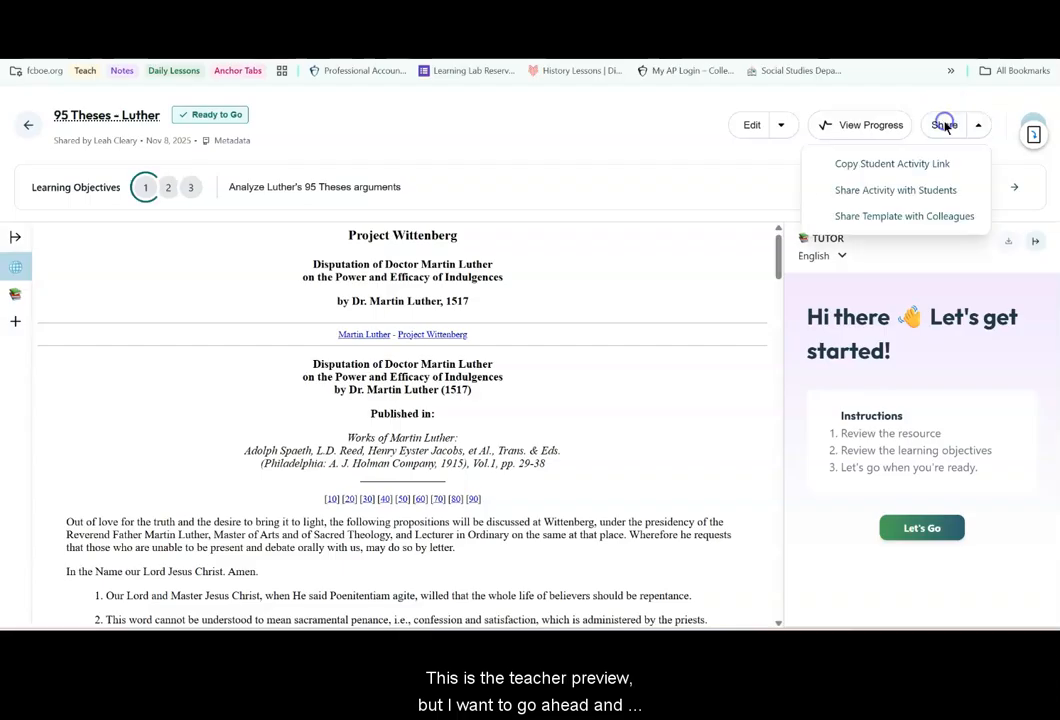
pyautogui.click(920, 172)
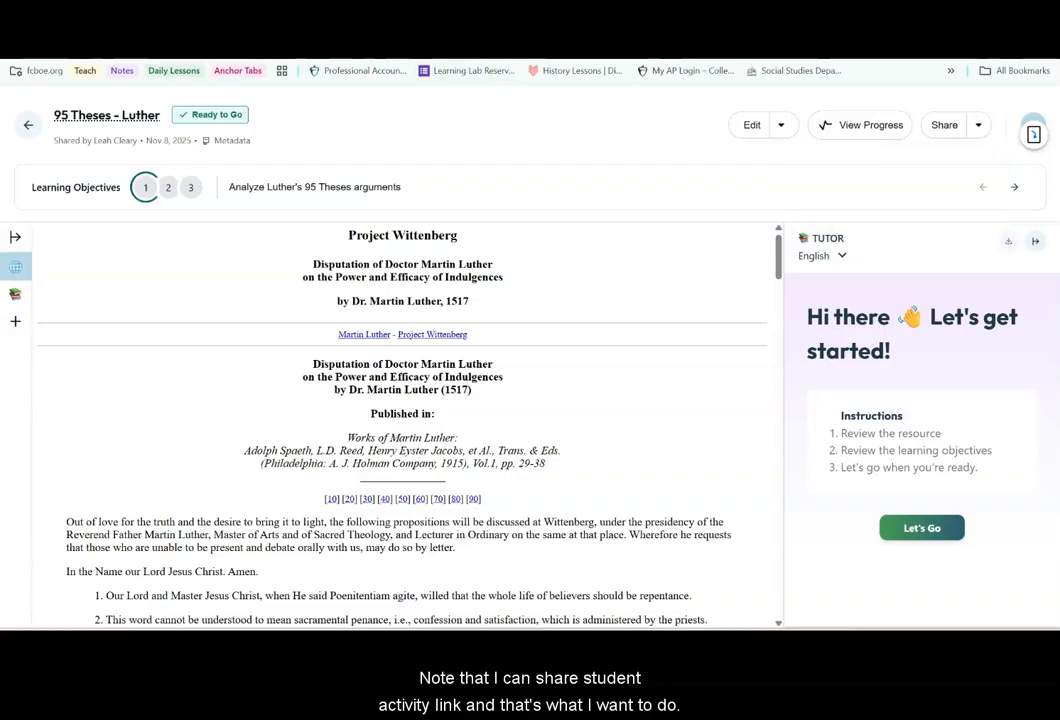
pyautogui.hotkey('ctrl', 't')
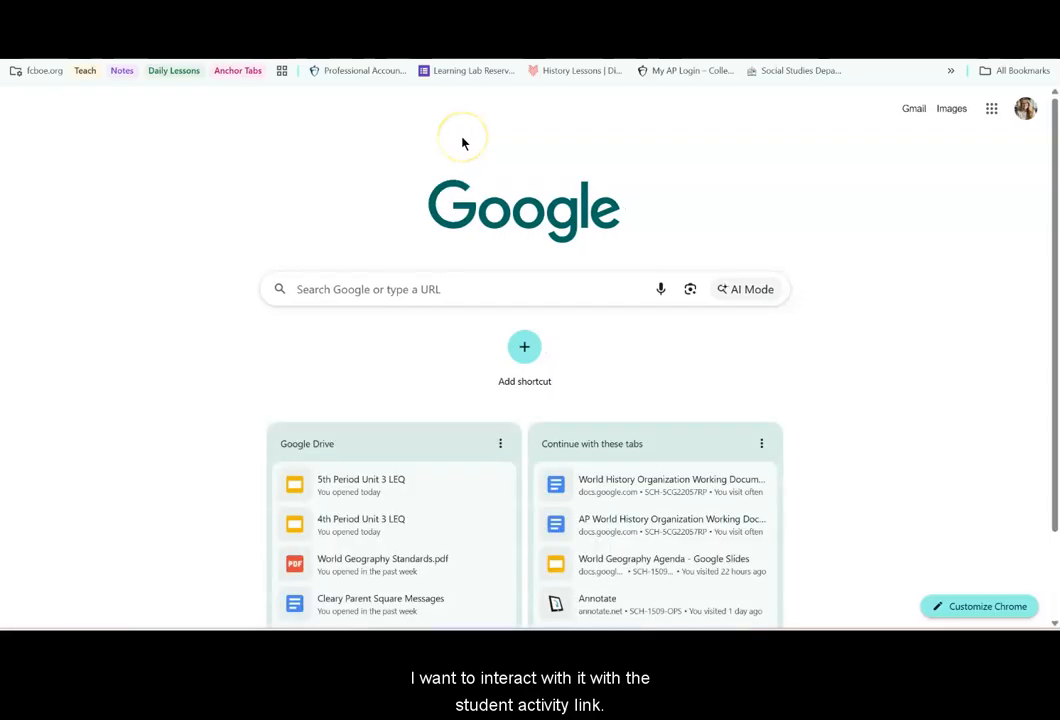
pyautogui.write('https://app.briskteaching.com/ws/vtxyrp')
pyautogui.press('Return')
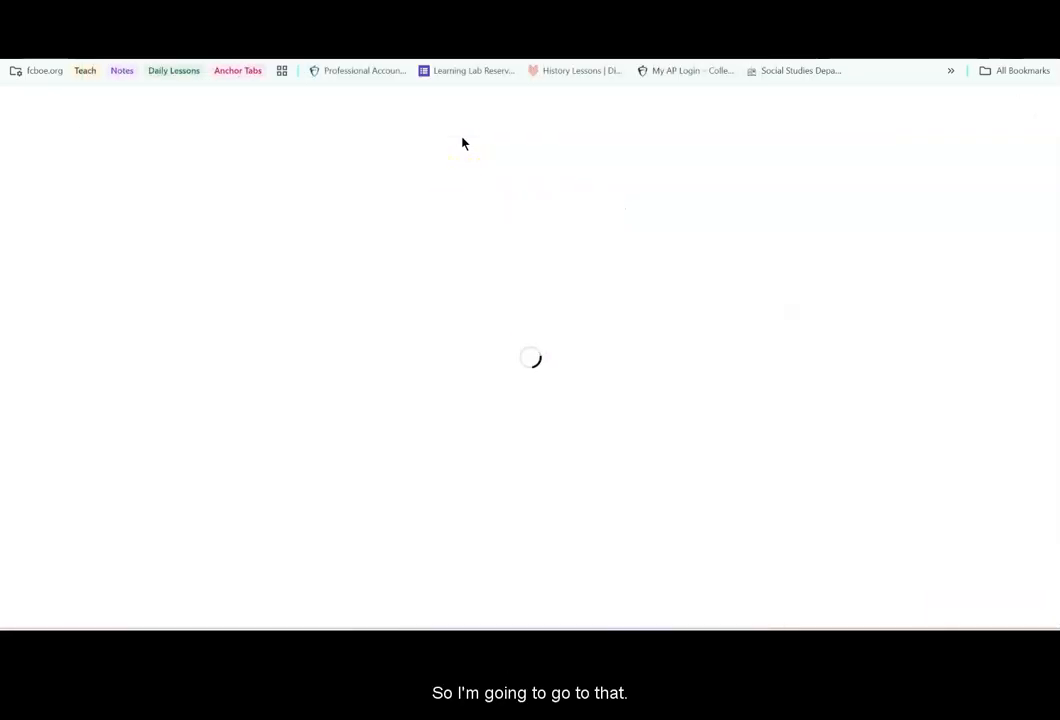
pyautogui.click(513, 327)
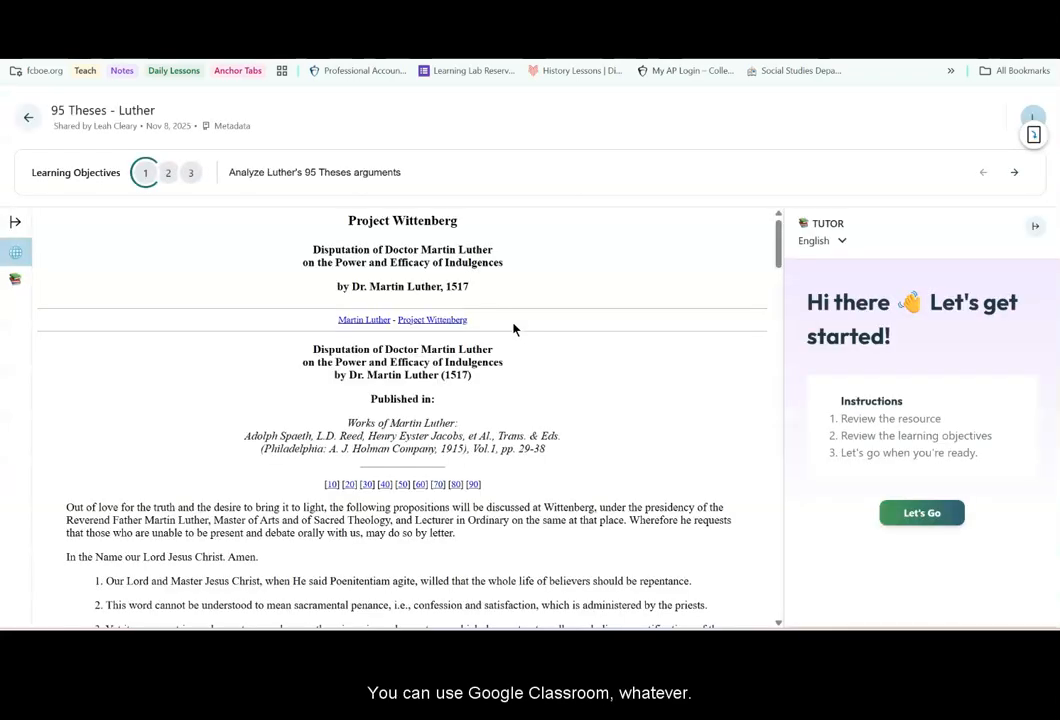
# Step: Review the three learning objectives shown to students and read through the 95 Theses to the end
pyautogui.click(168, 175)
pyautogui.click(190, 173)
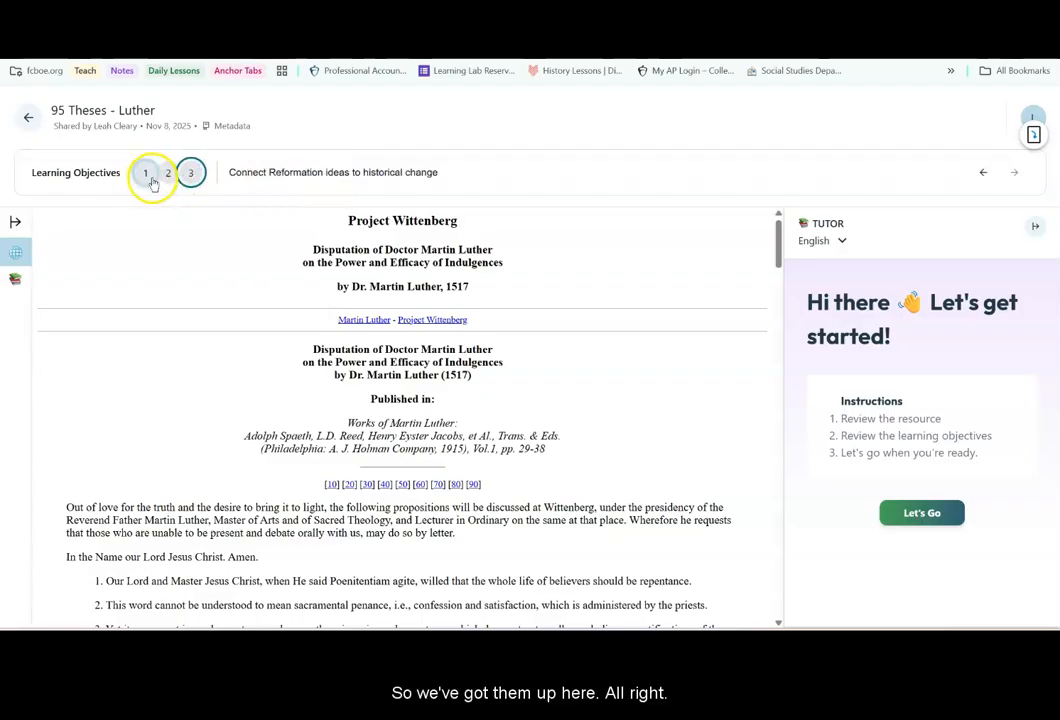
pyautogui.click(145, 175)
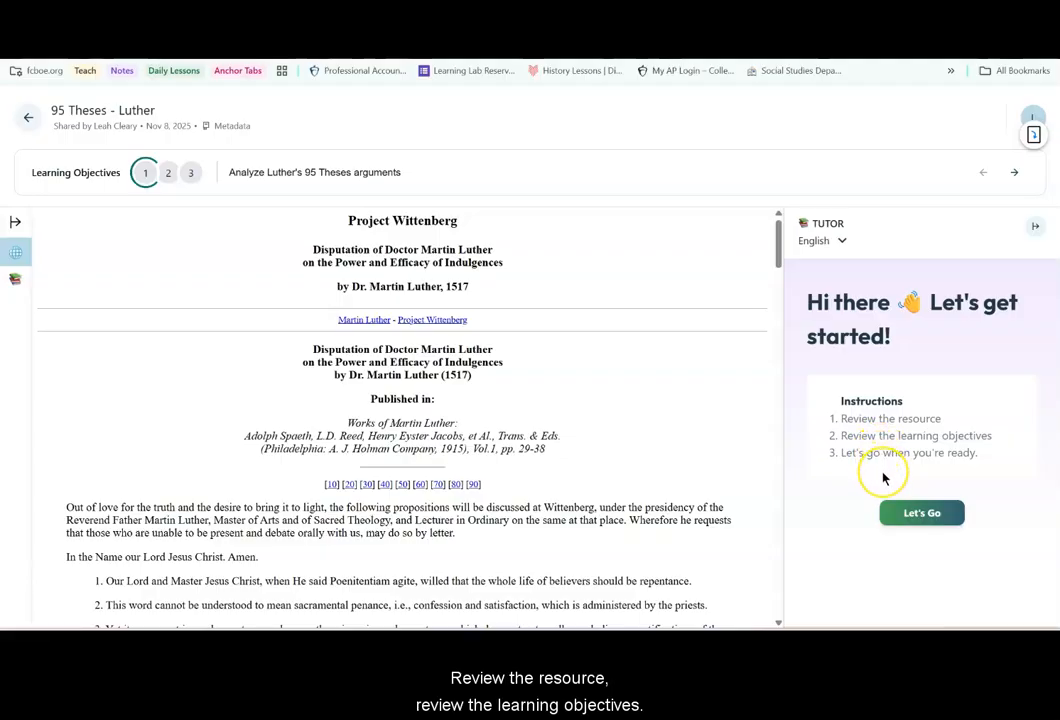
pyautogui.scroll(-6, 632, 541)
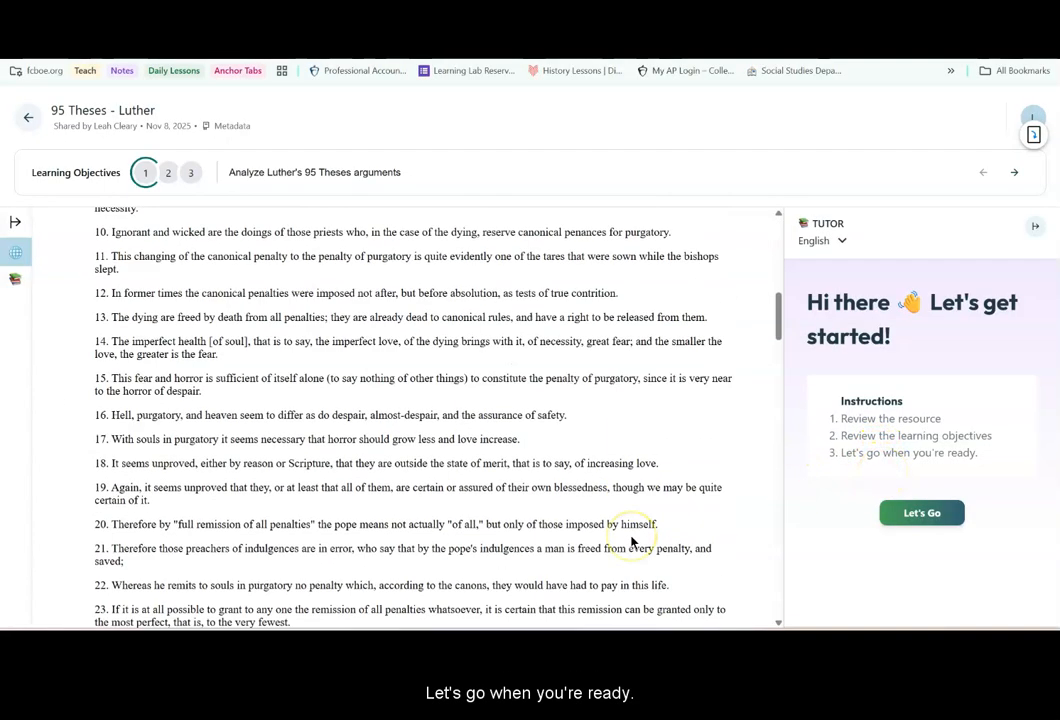
pyautogui.scroll(-20, 632, 541)
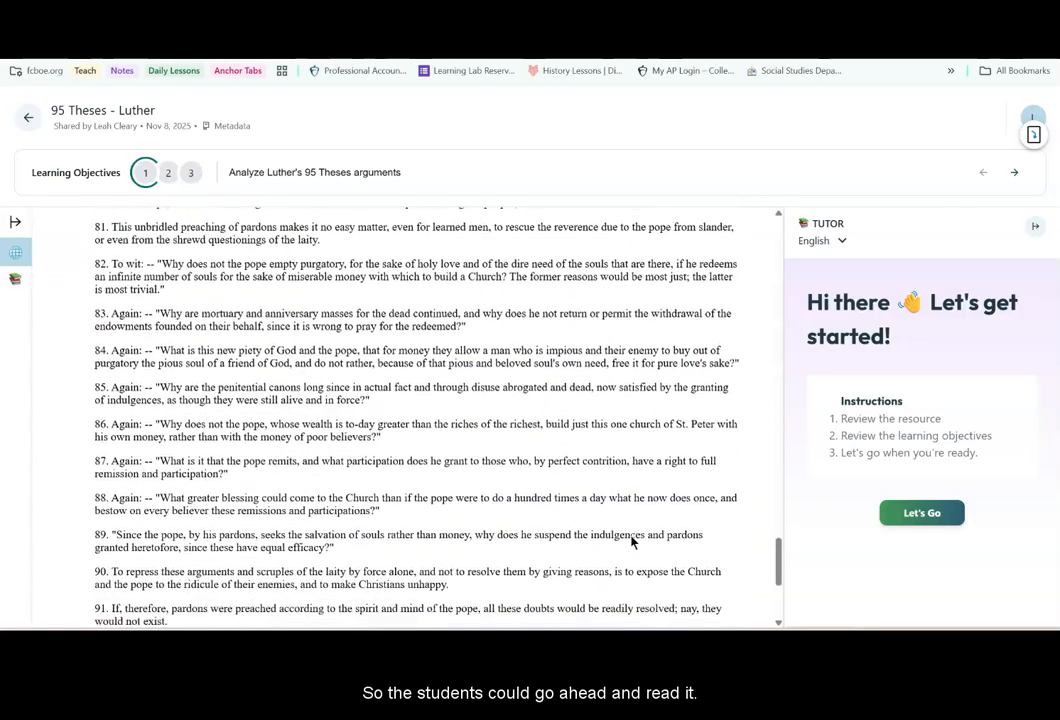
pyautogui.scroll(-5, 632, 541)
# Step: Start the tutor chat and answer its first question with "I don't know. Will you tell me?"
pyautogui.click(910, 512)
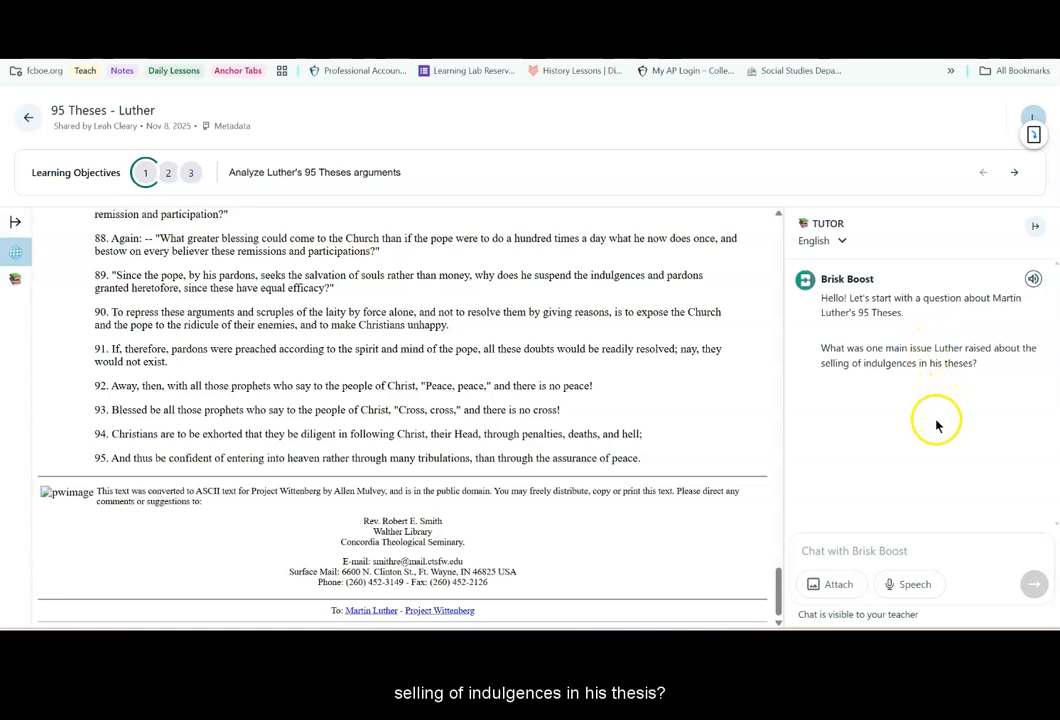
pyautogui.click(820, 556)
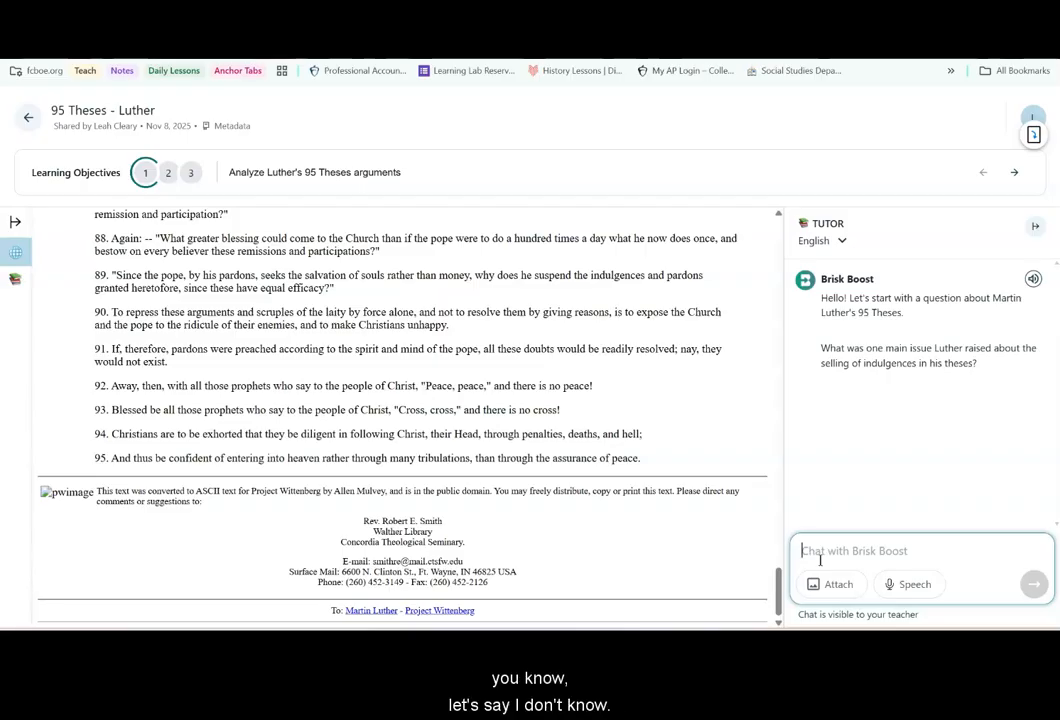
pyautogui.write('I')
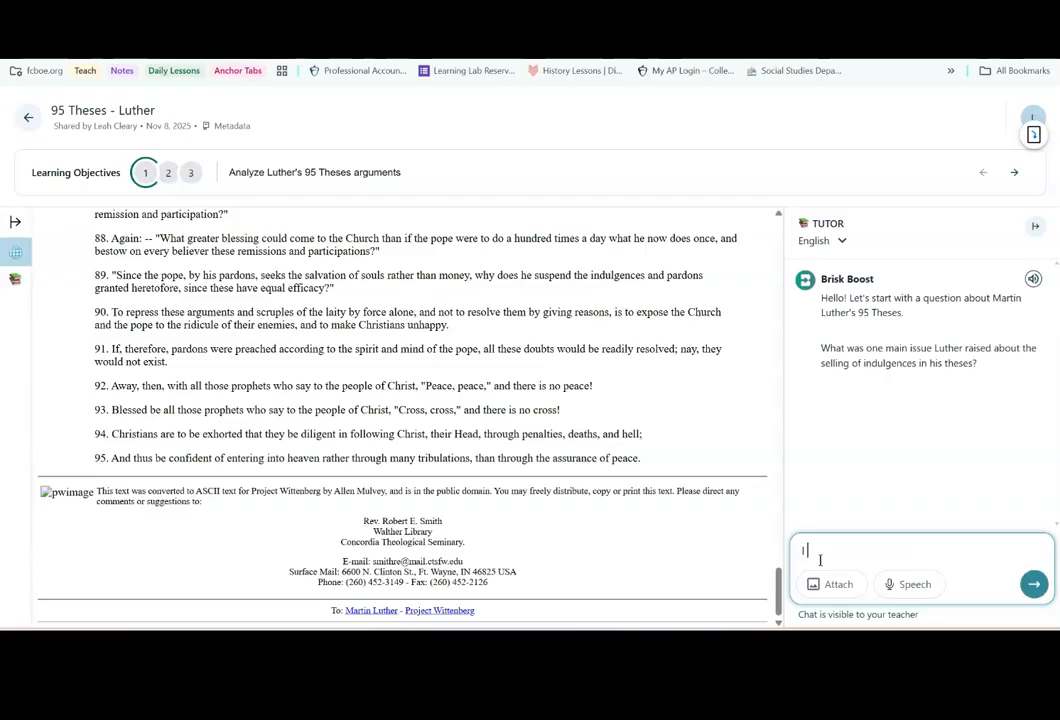
pyautogui.write(" don't know. Will you te")
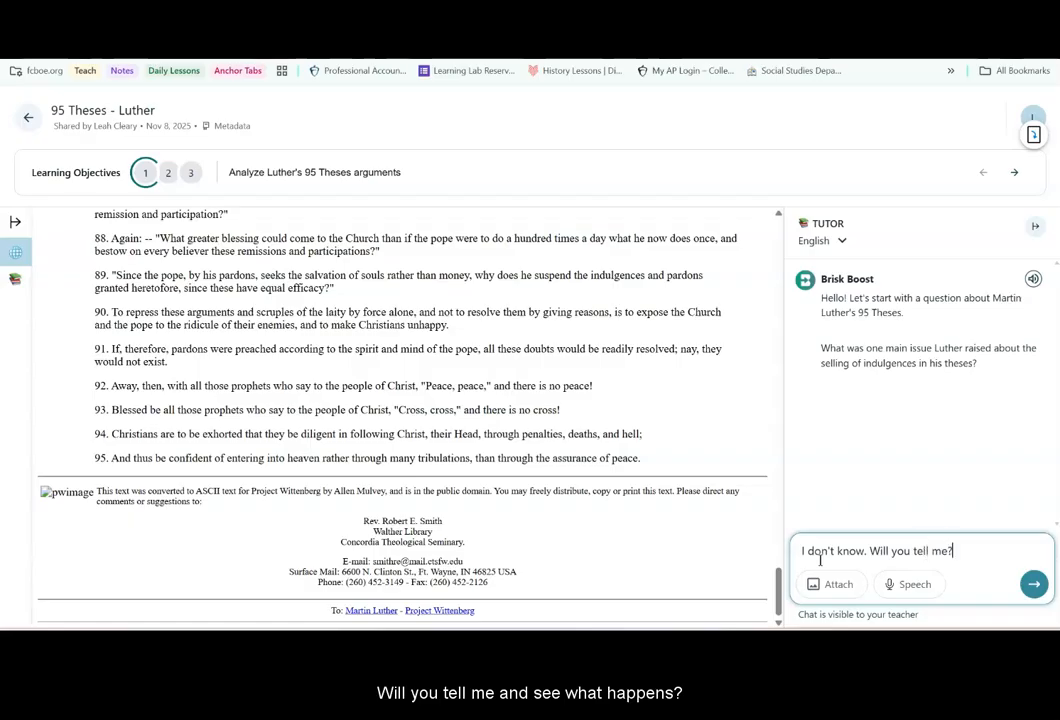
pyautogui.write('ll me?')
pyautogui.press('Return')
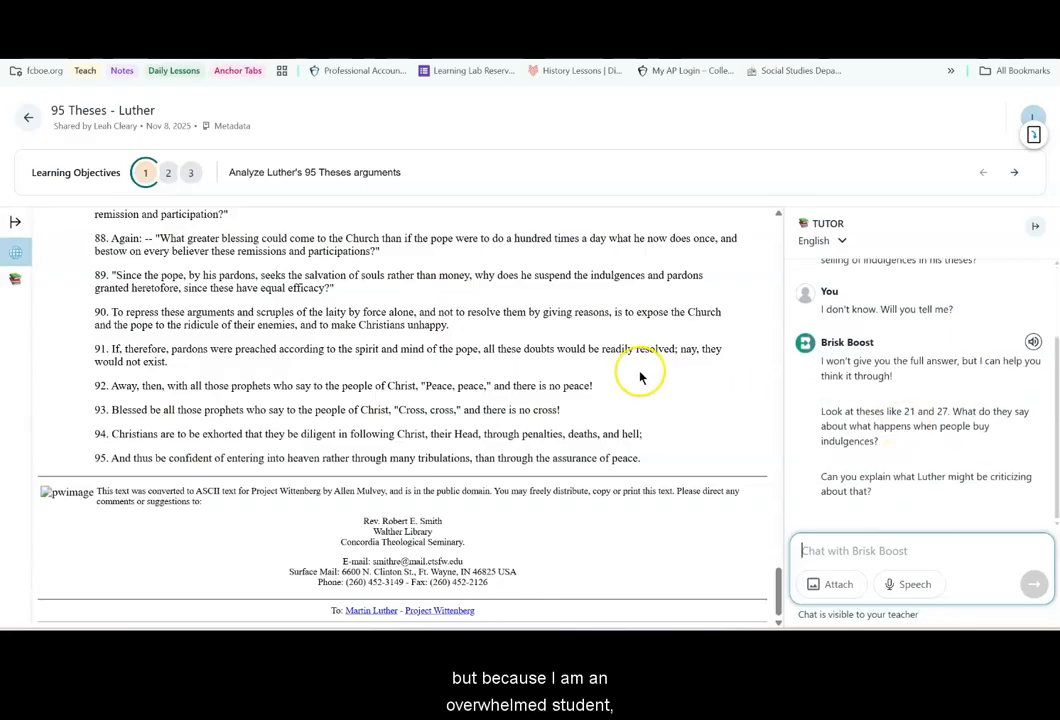
pyautogui.scroll(5, 640, 376)
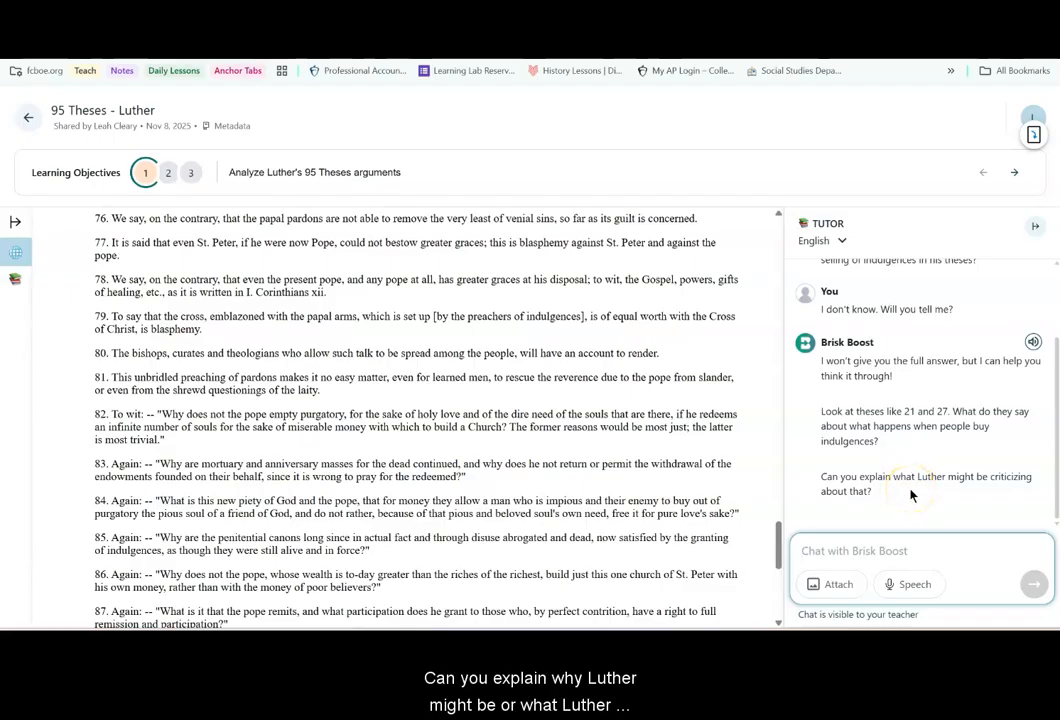
pyautogui.click(866, 552)
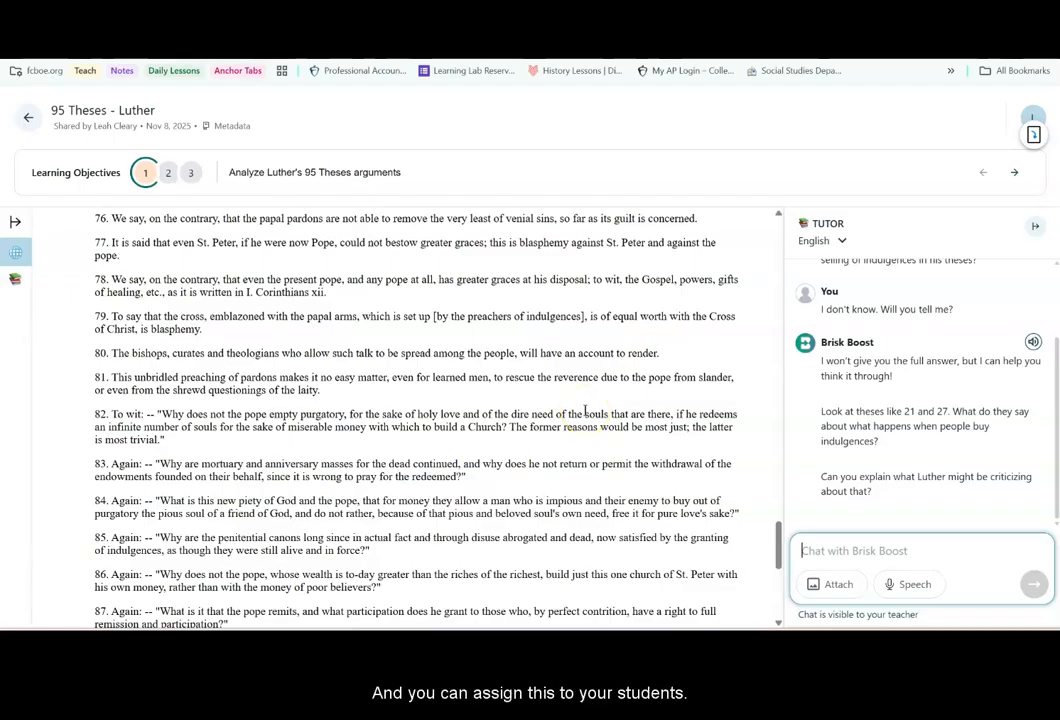
pyautogui.click(427, 452)
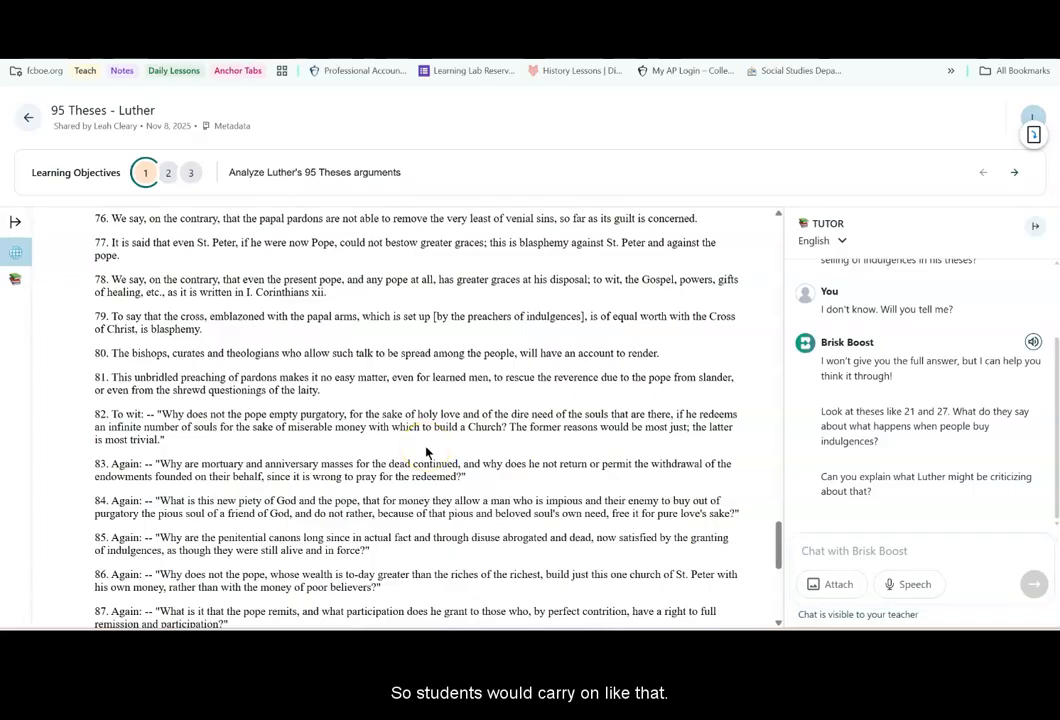
# Step: Return to the original 95 Theses web page and open Batch Feedback from Brisk's Give Feedback options
pyautogui.click(419, 426)
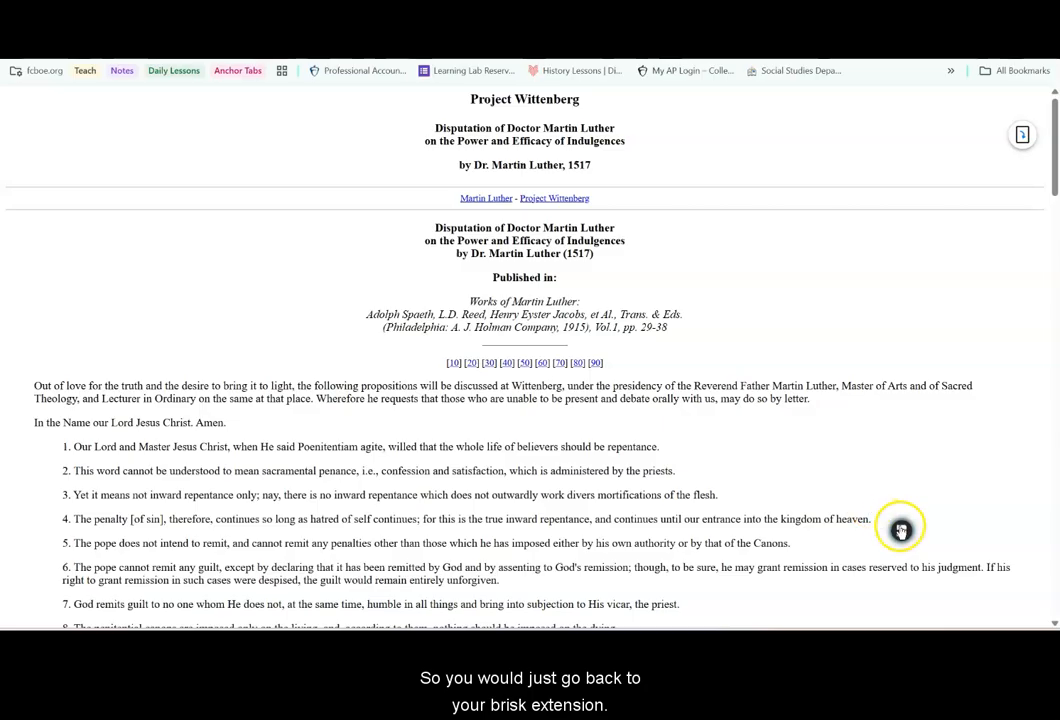
pyautogui.click(901, 530)
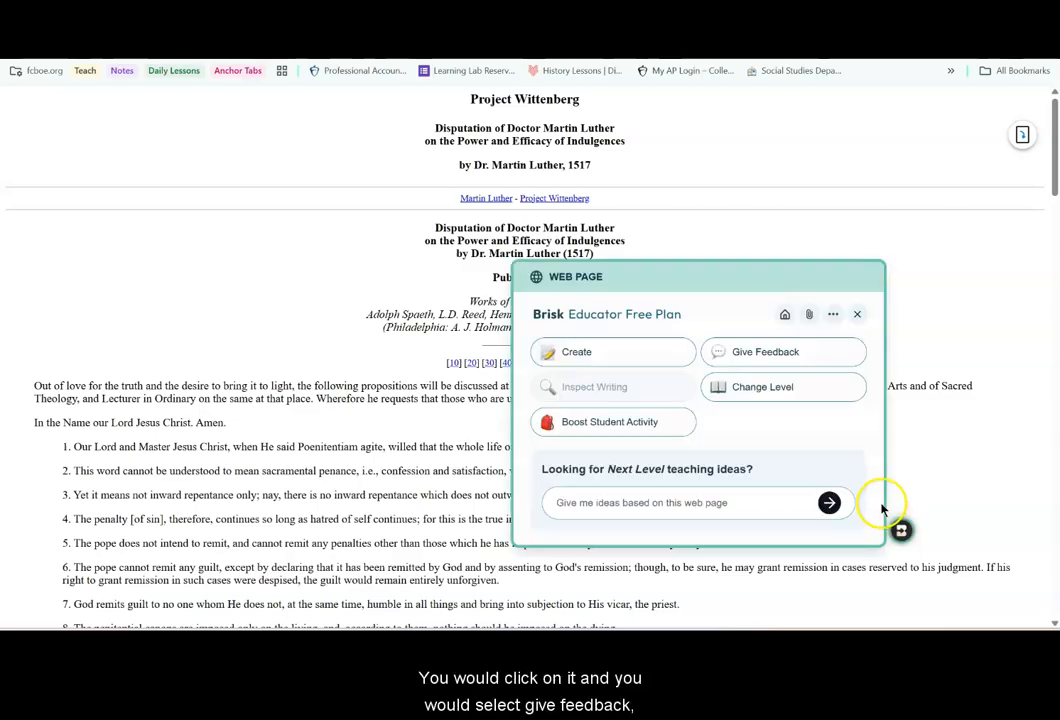
pyautogui.click(763, 353)
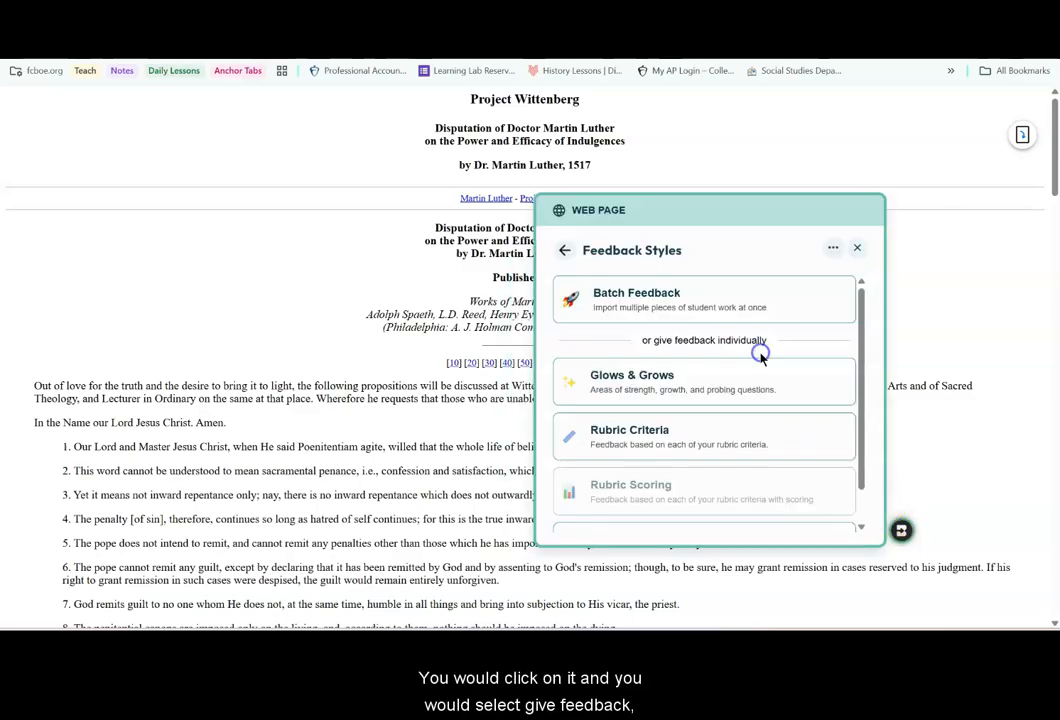
pyautogui.click(661, 300)
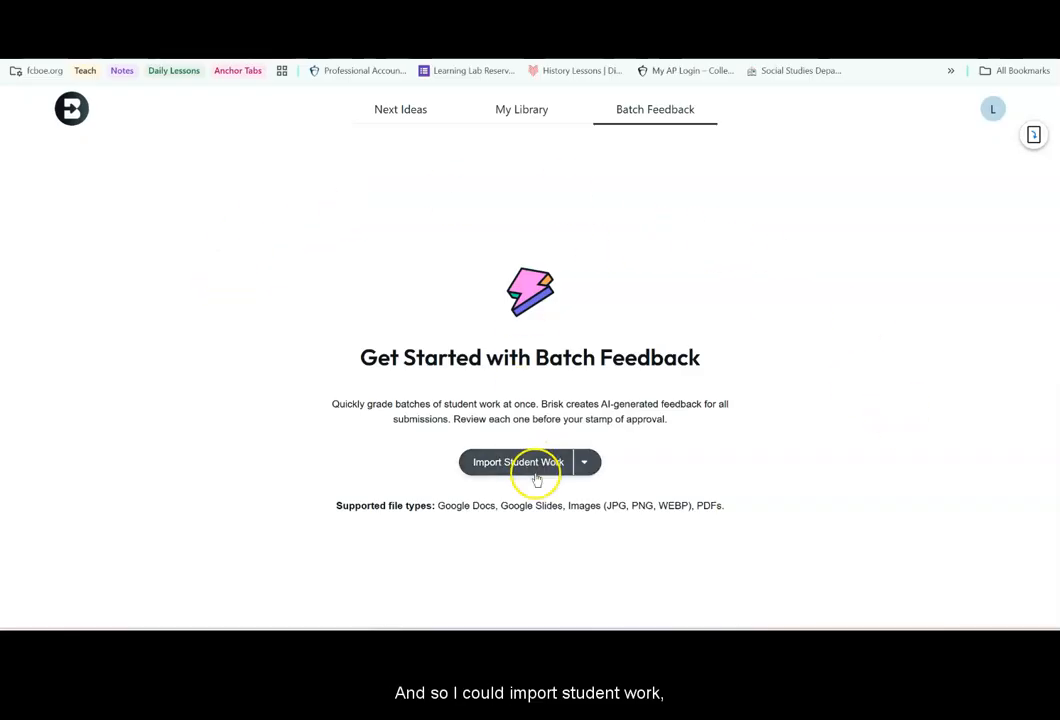
# Step: Switch from Batch Feedback to My Library
pyautogui.click(513, 108)
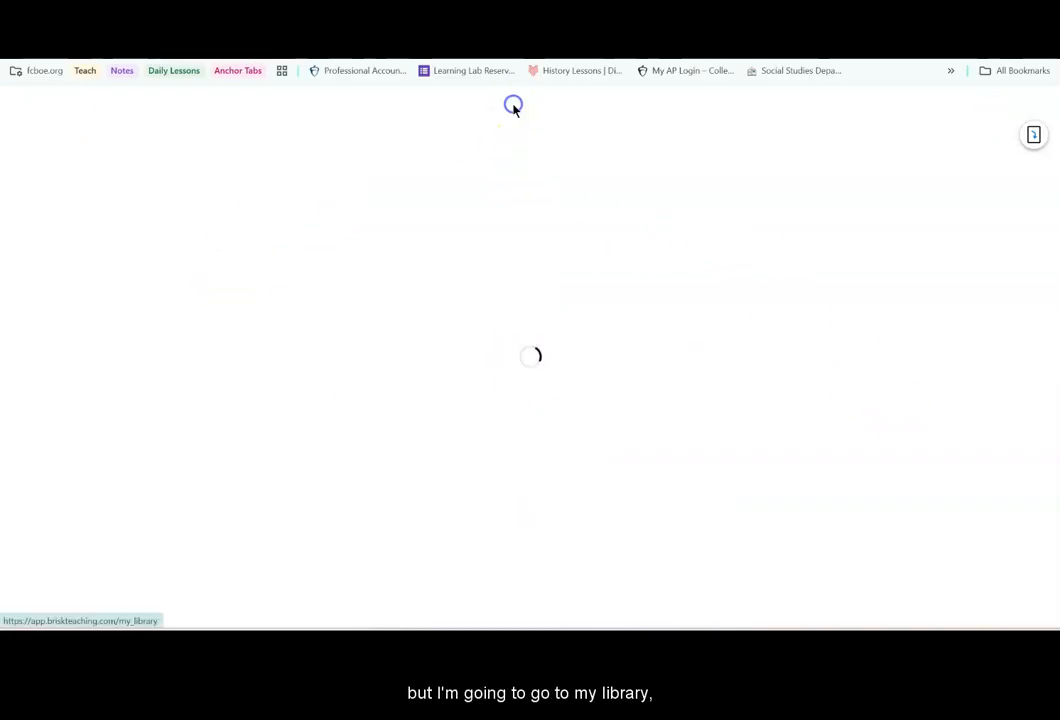